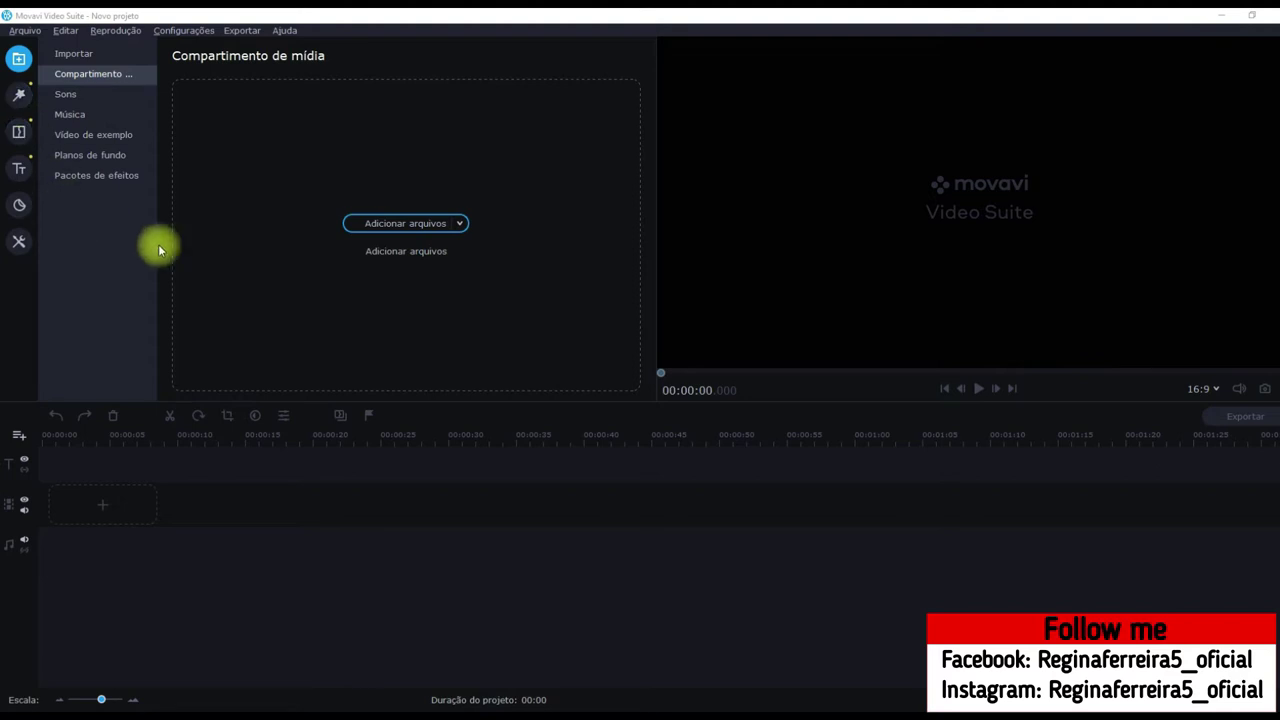
# Import Vídeo aula.mp4 from the Área de Trabalho folder and place it at the start of the video track.
pyautogui.click(383, 224)
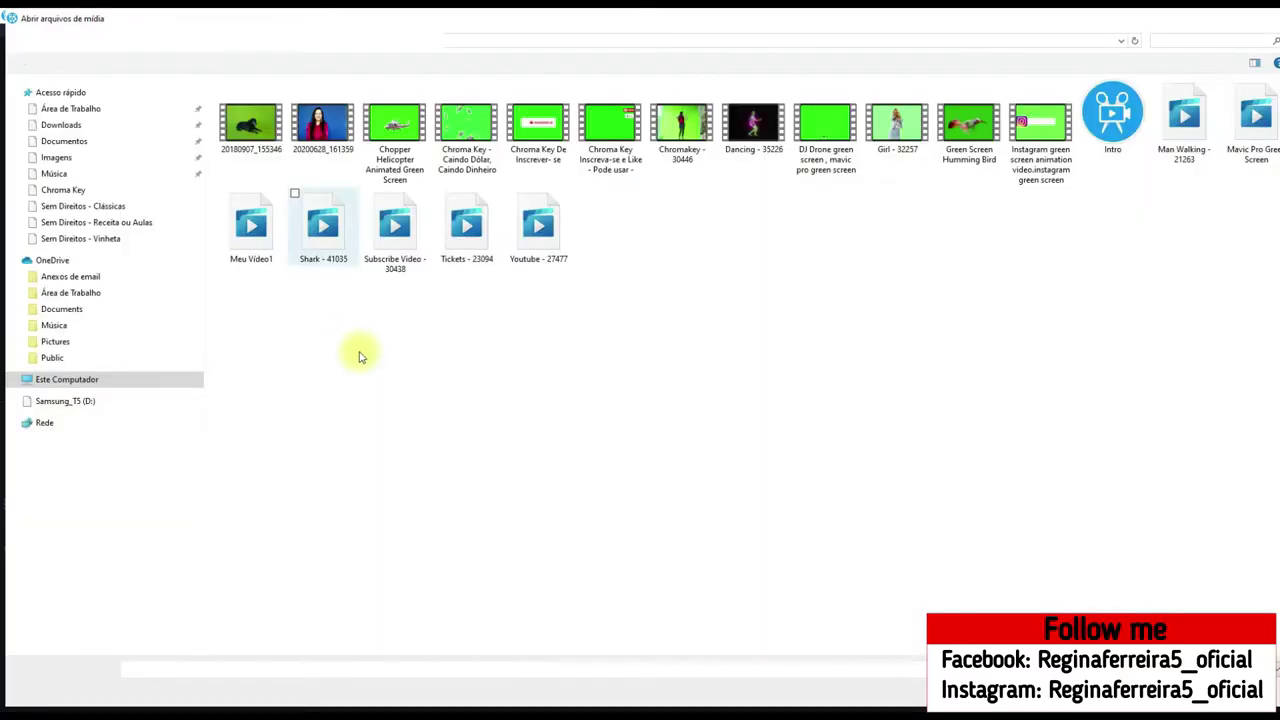
pyautogui.click(74, 396)
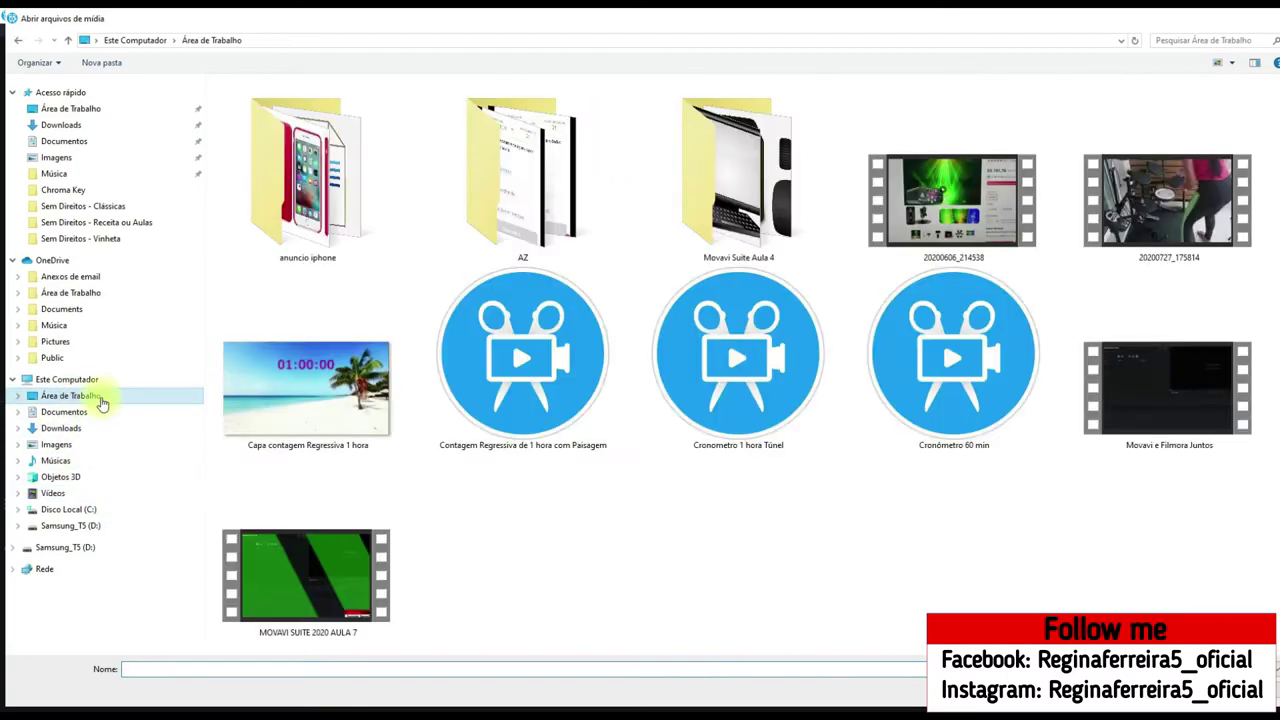
pyautogui.scroll(-10, 651, 491)
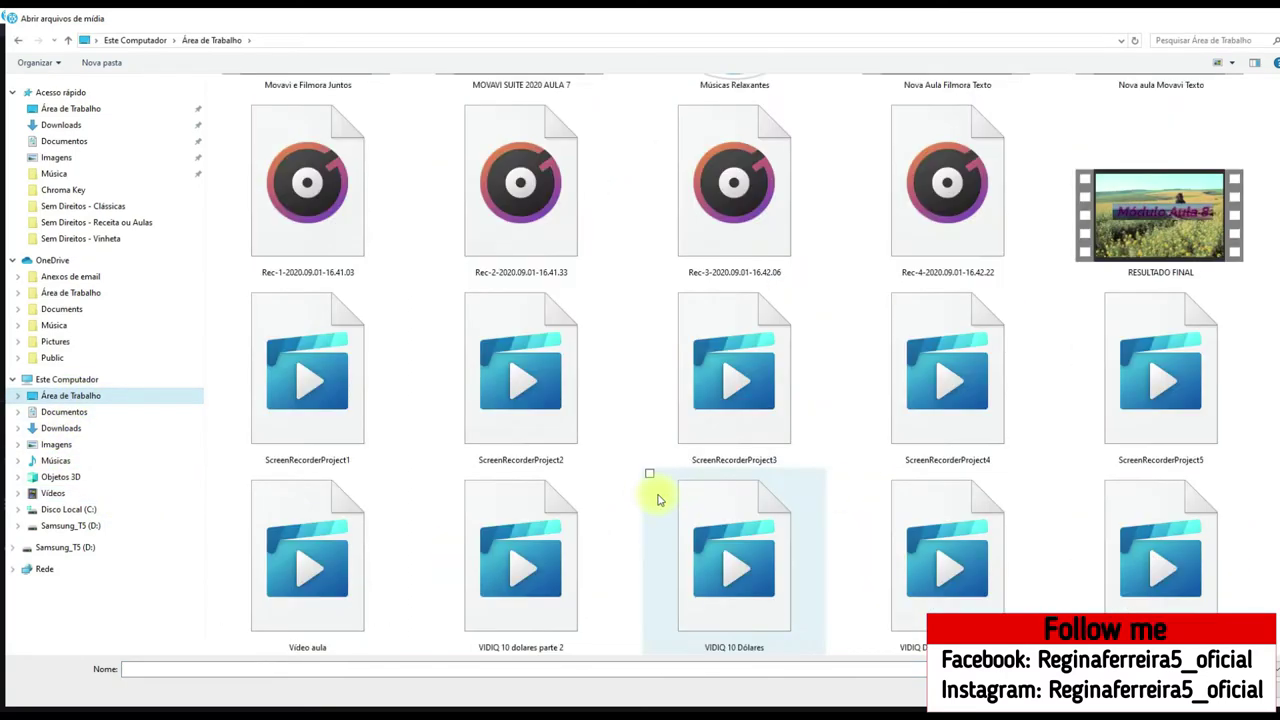
pyautogui.doubleClick(322, 398)
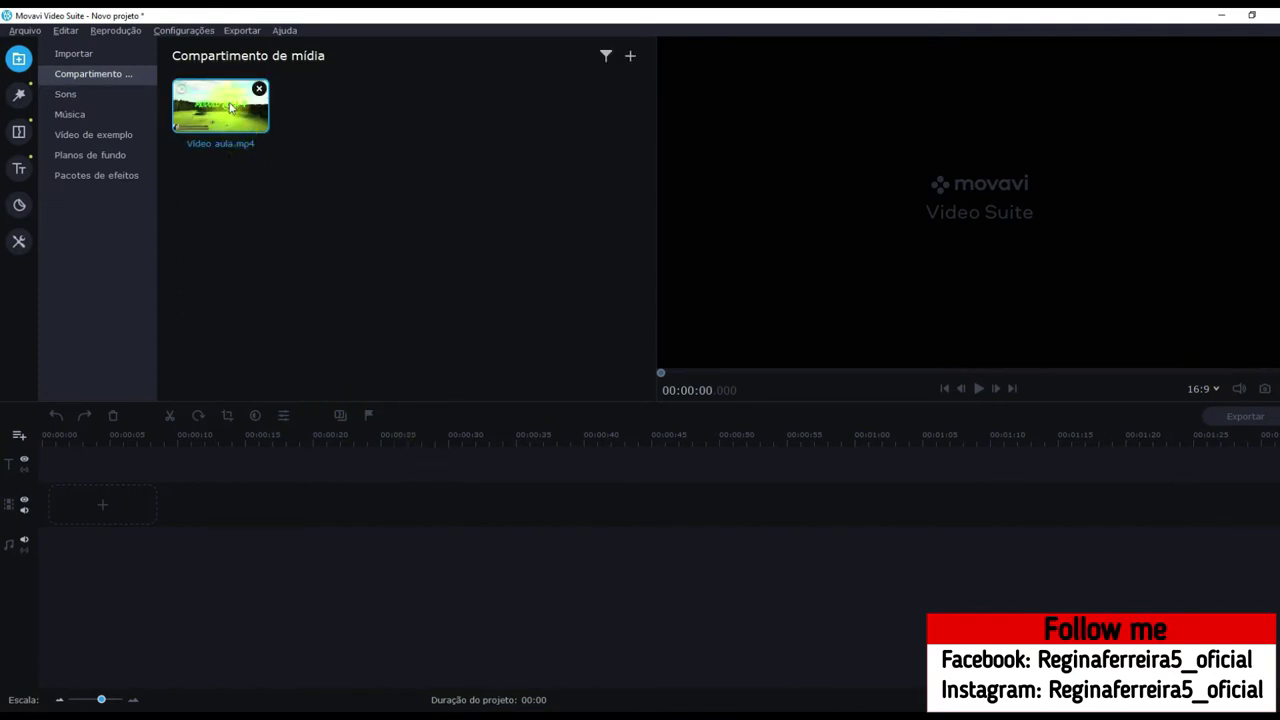
pyautogui.moveTo(230, 108); pyautogui.dragTo(35, 466)
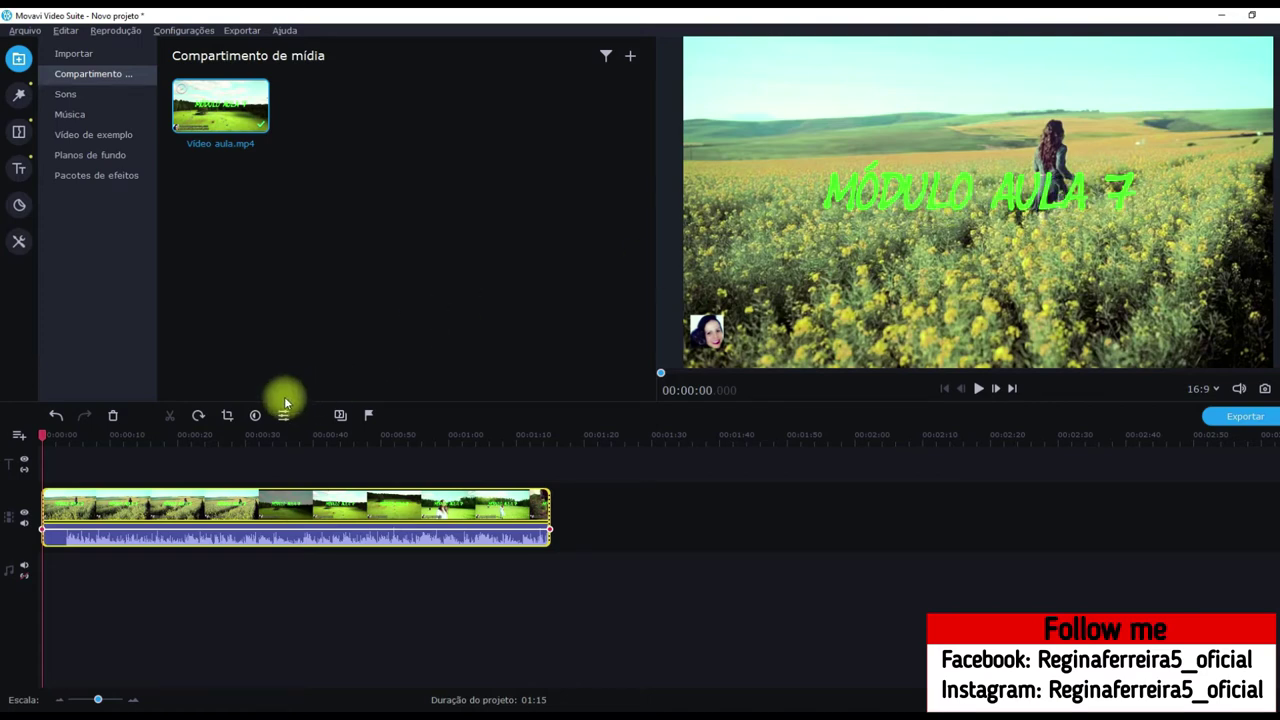
# Add a rectangular Ocultar mask to the clip with Destacar e ocultar and fit it around the MÓDULO AULA 7 text.
pyautogui.click(19, 242)
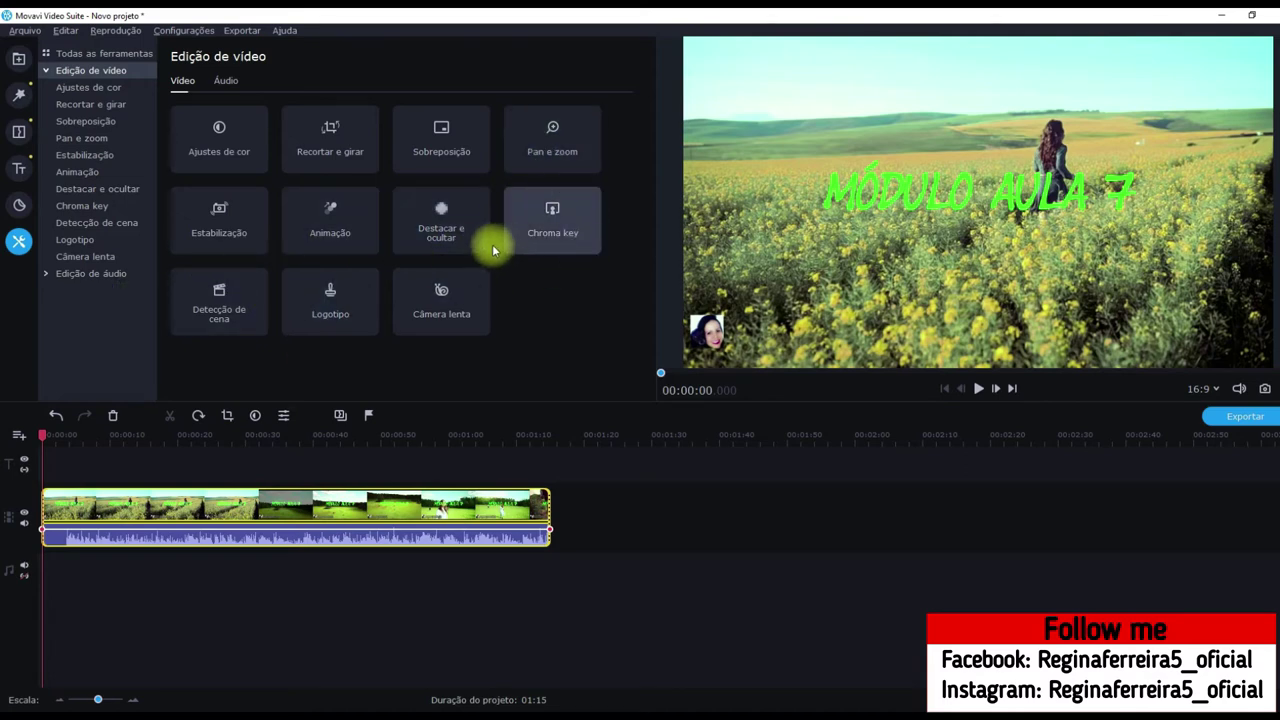
pyautogui.press('space')
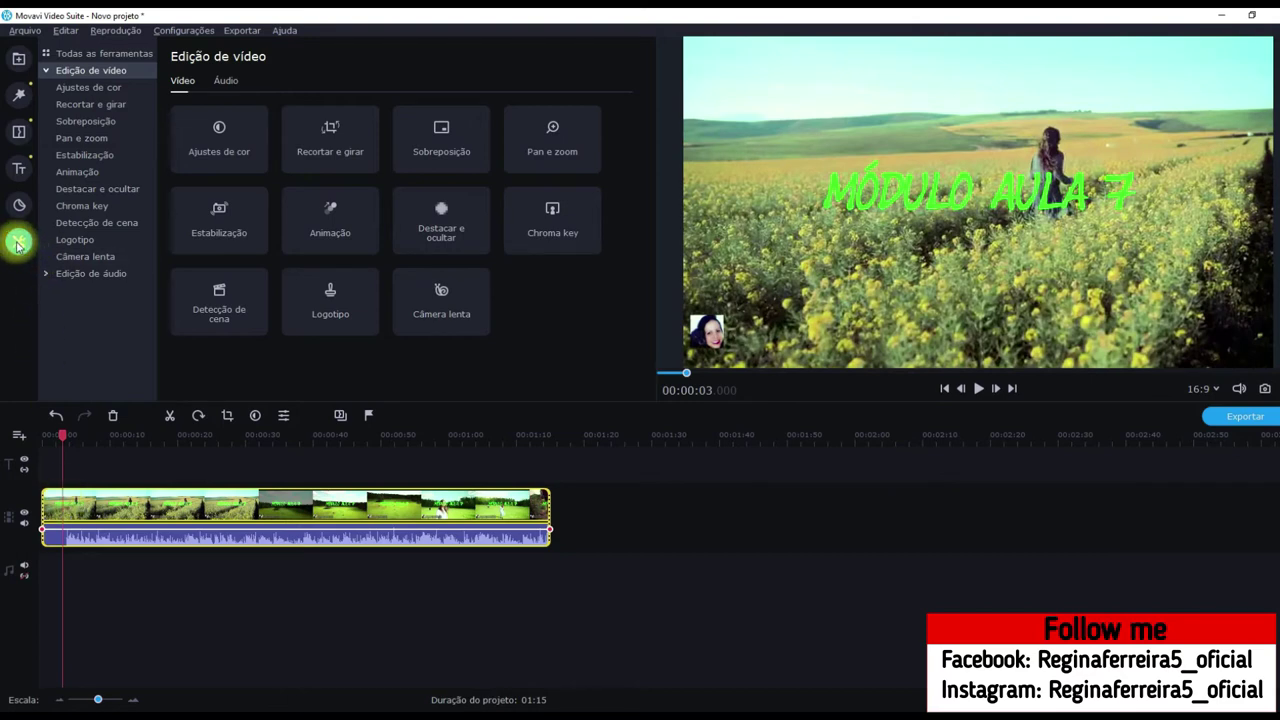
pyautogui.click(88, 188)
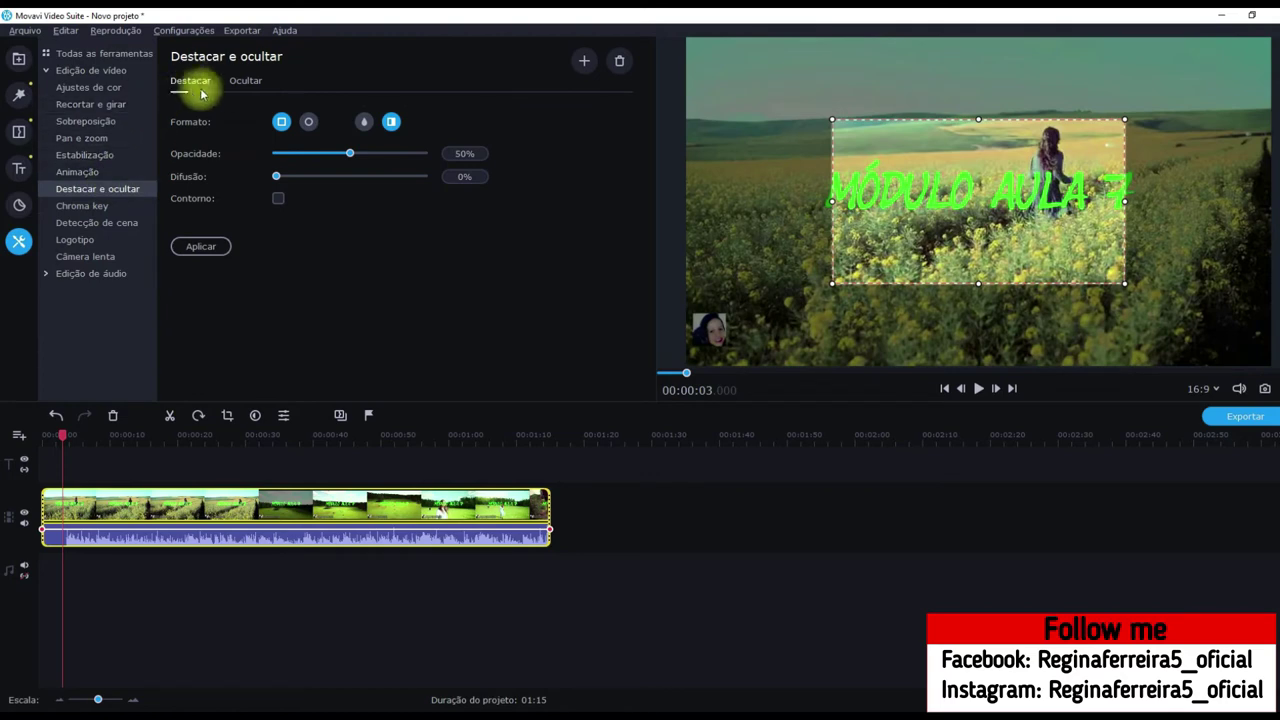
pyautogui.click(247, 81)
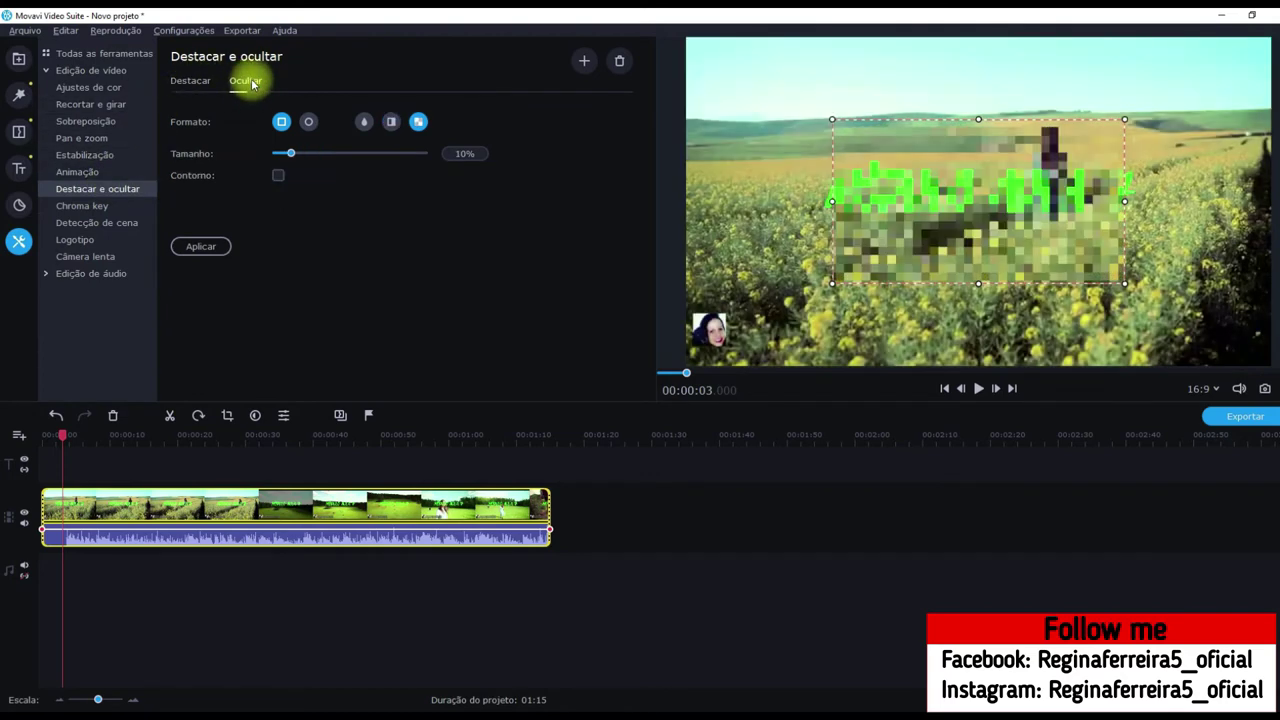
pyautogui.moveTo(978, 119); pyautogui.dragTo(975, 167)
pyautogui.moveTo(975, 286); pyautogui.dragTo(975, 221)
pyautogui.moveTo(1127, 190); pyautogui.dragTo(1143, 193)
pyautogui.moveTo(830, 193); pyautogui.dragTo(821, 193)
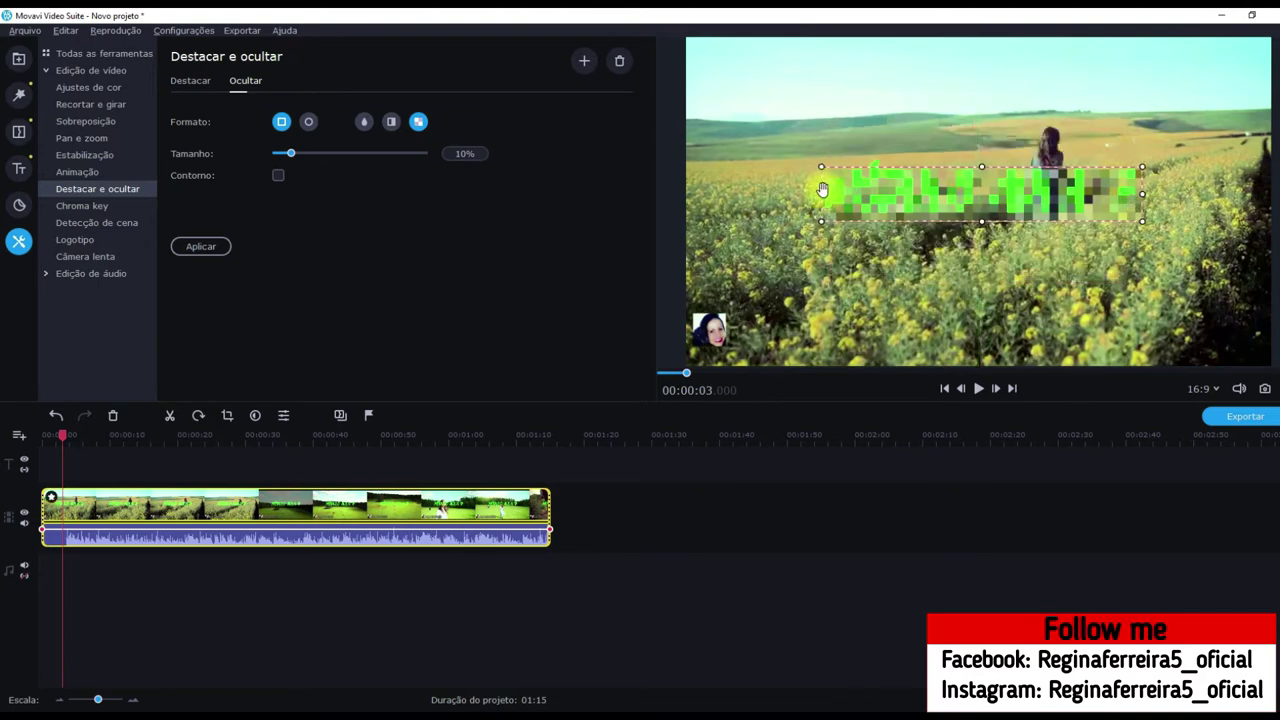
pyautogui.moveTo(976, 165); pyautogui.dragTo(976, 157)
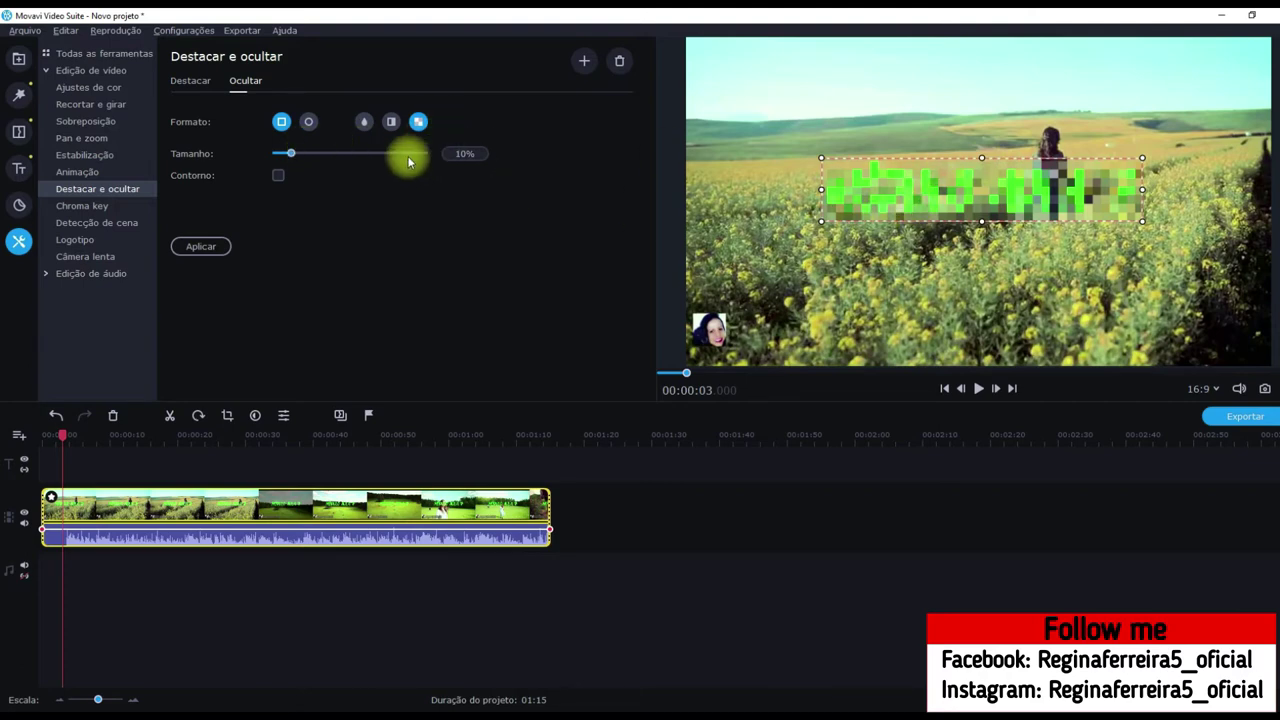
# Switch the Ocultar mask from pixelation to blur and apply it to the clip.
pyautogui.click(364, 123)
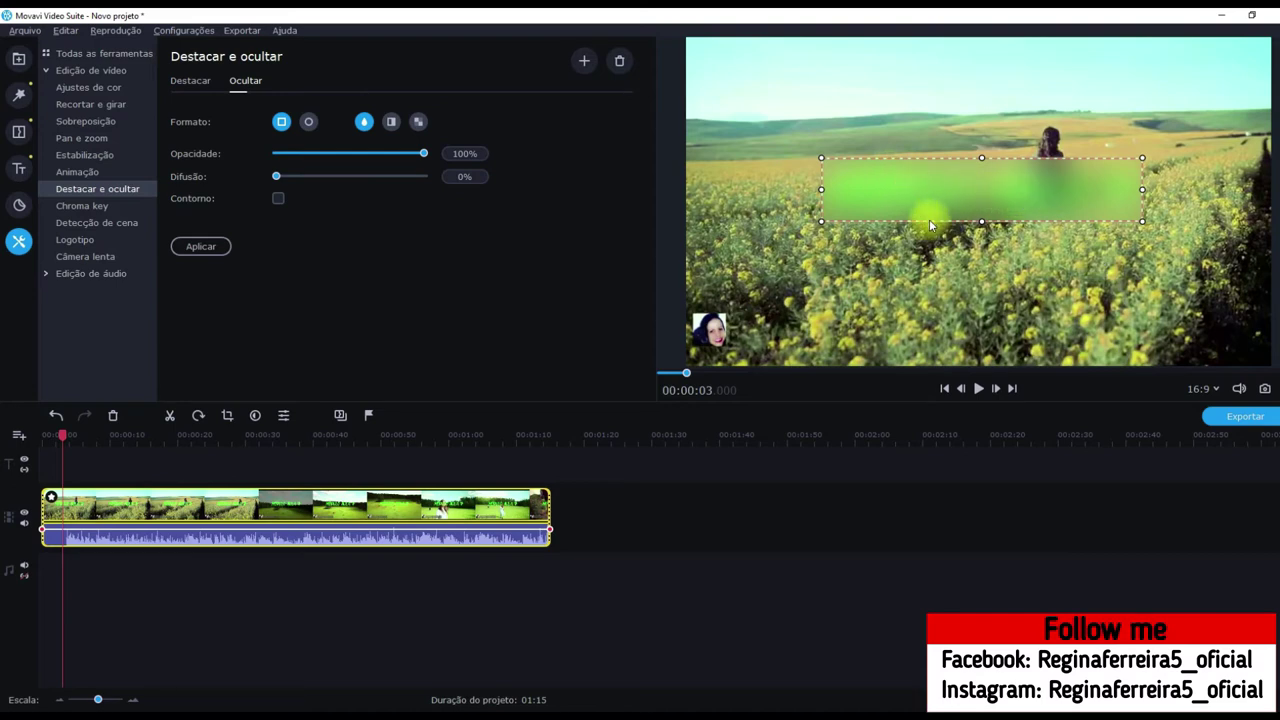
pyautogui.click(201, 247)
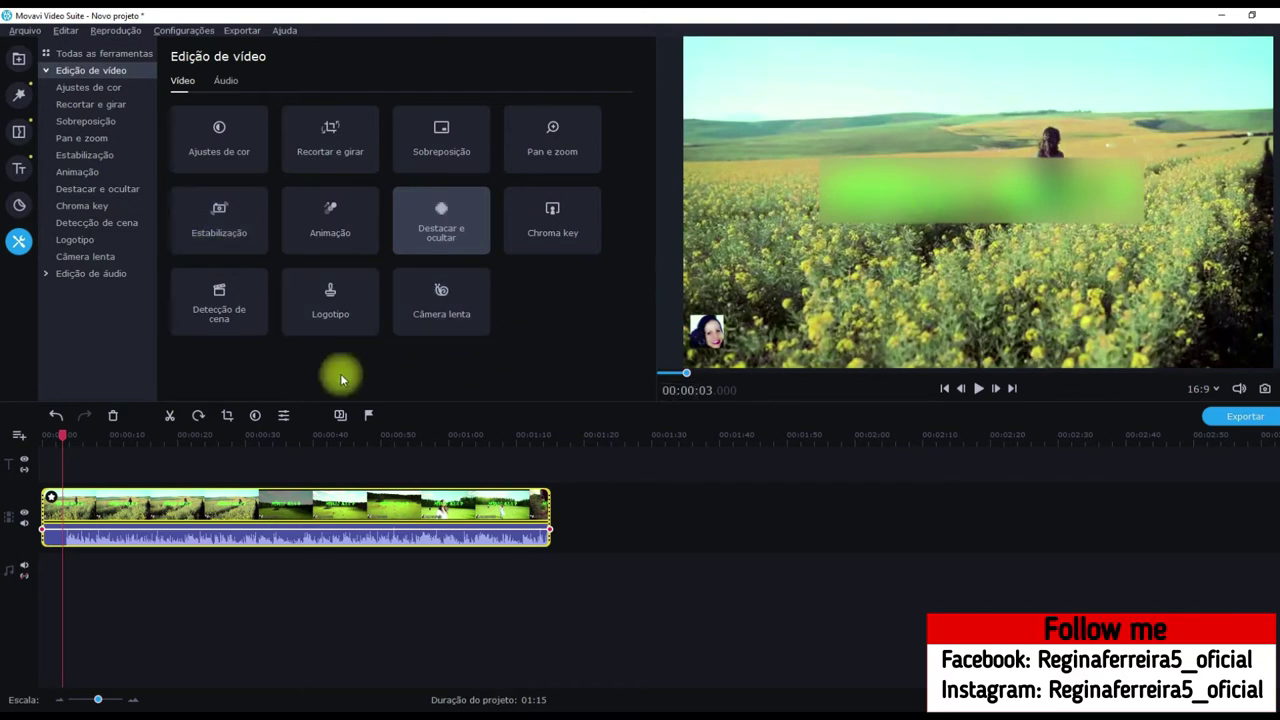
# Add the favourite Texto simples title to the title track, spanning the full length of the video clip.
pyautogui.click(19, 171)
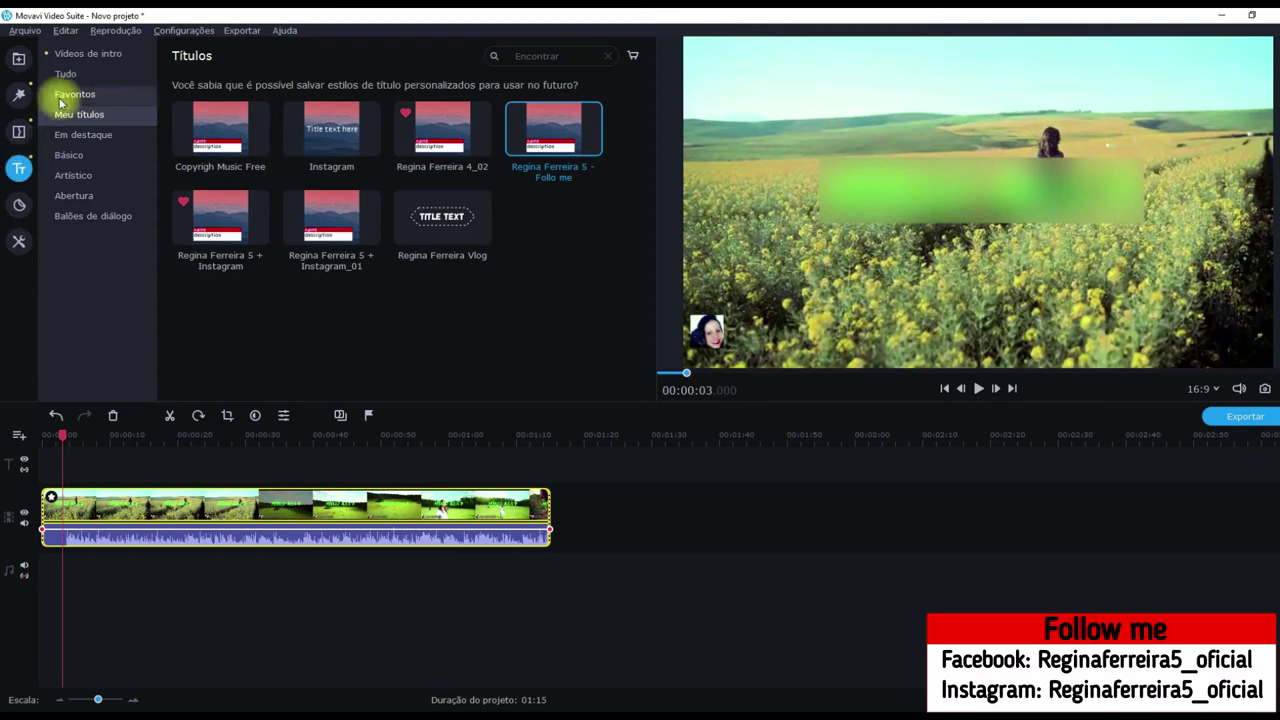
pyautogui.click(100, 74)
pyautogui.scroll(-5, 404, 292)
pyautogui.scroll(-5, 406, 290)
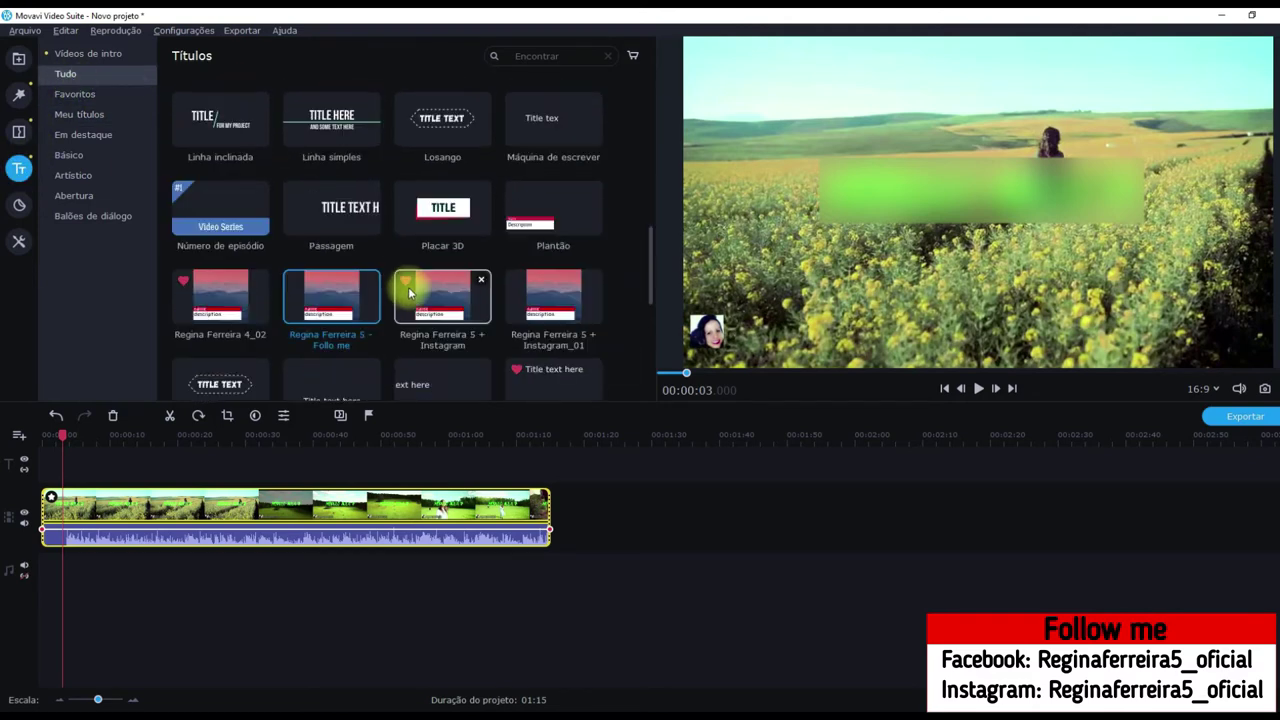
pyautogui.scroll(8, 414, 275)
pyautogui.scroll(-3, 436, 260)
pyautogui.scroll(-3, 436, 260)
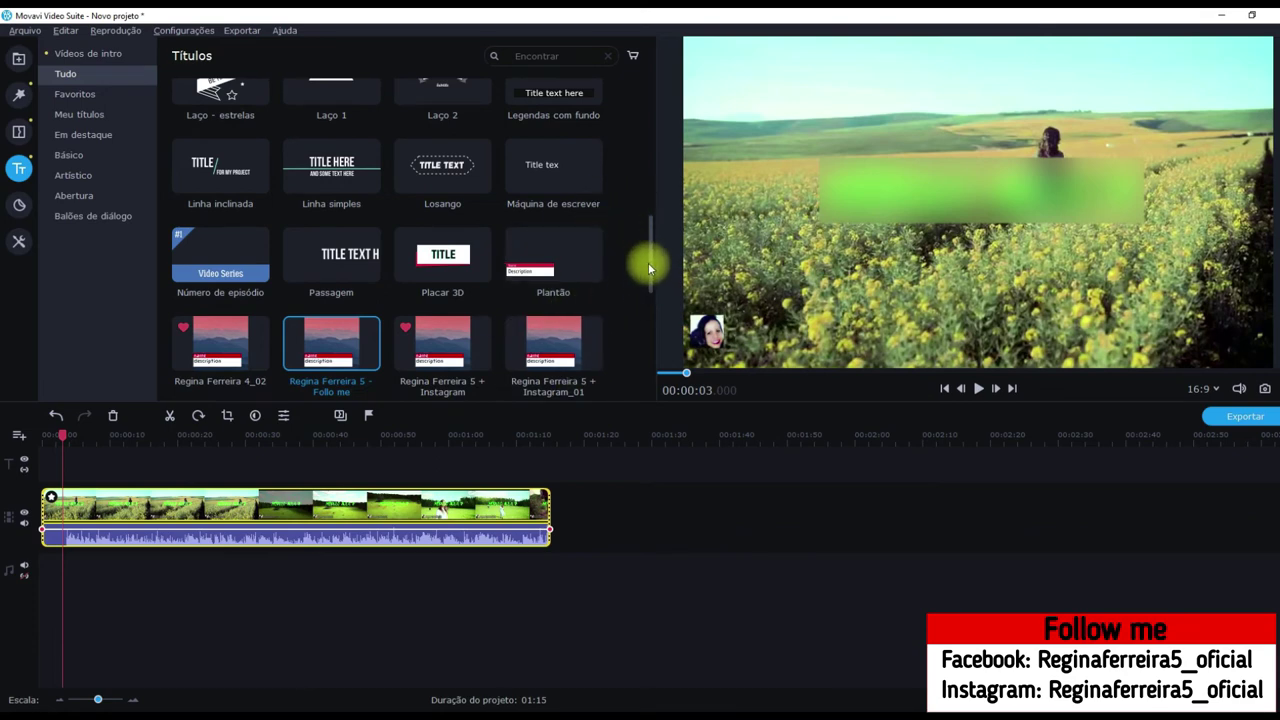
pyautogui.click(75, 94)
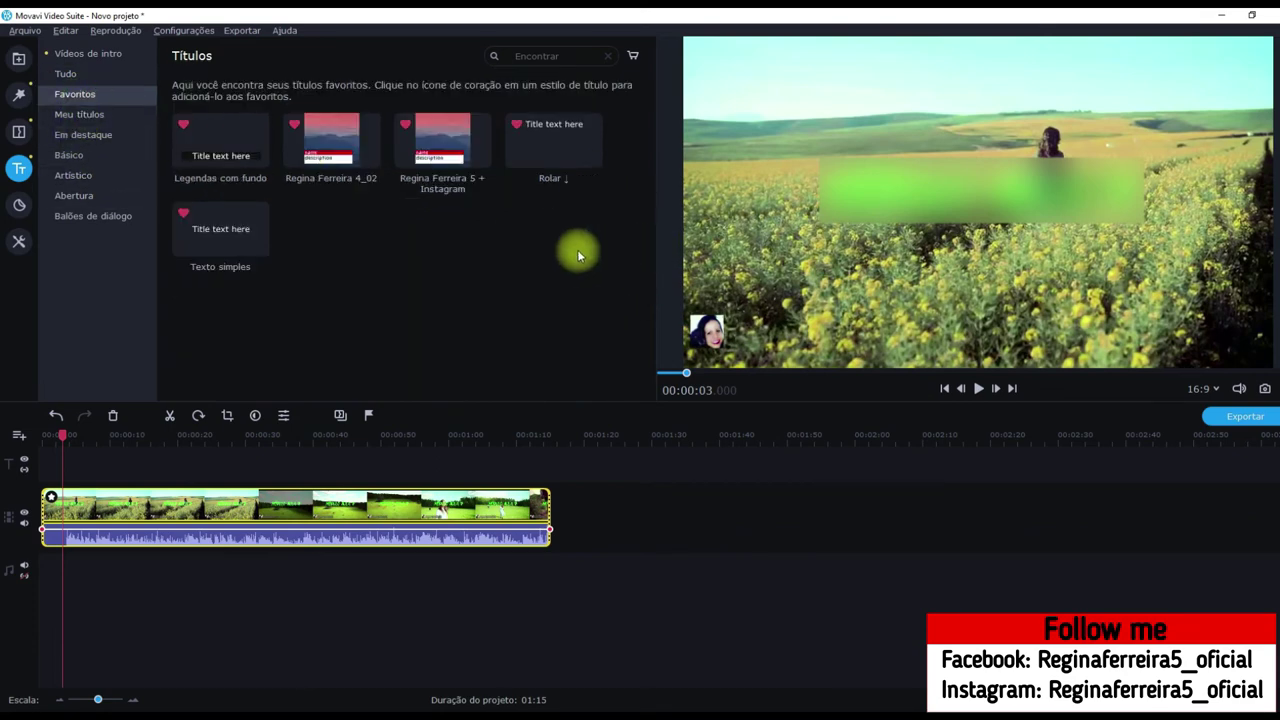
pyautogui.moveTo(223, 229); pyautogui.dragTo(548, 472)
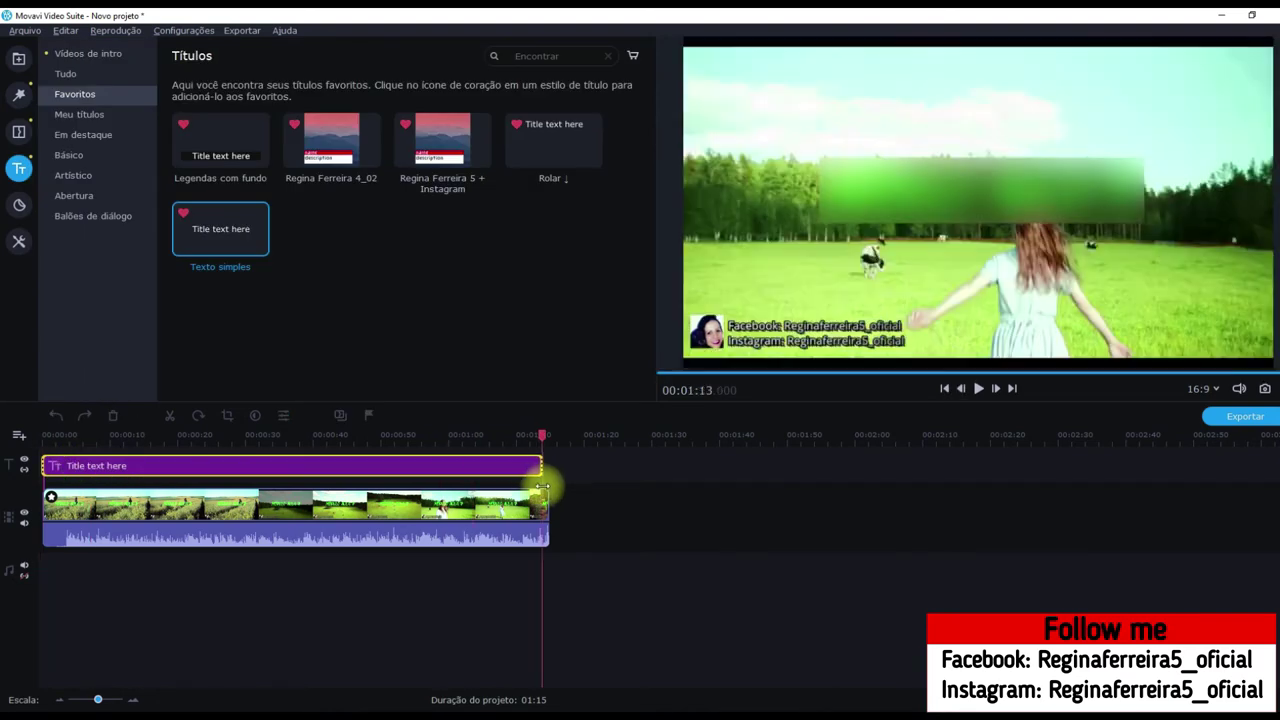
# Replace the placeholder text of the title with "Módulo 9" and apply the edit.
pyautogui.click(75, 466)
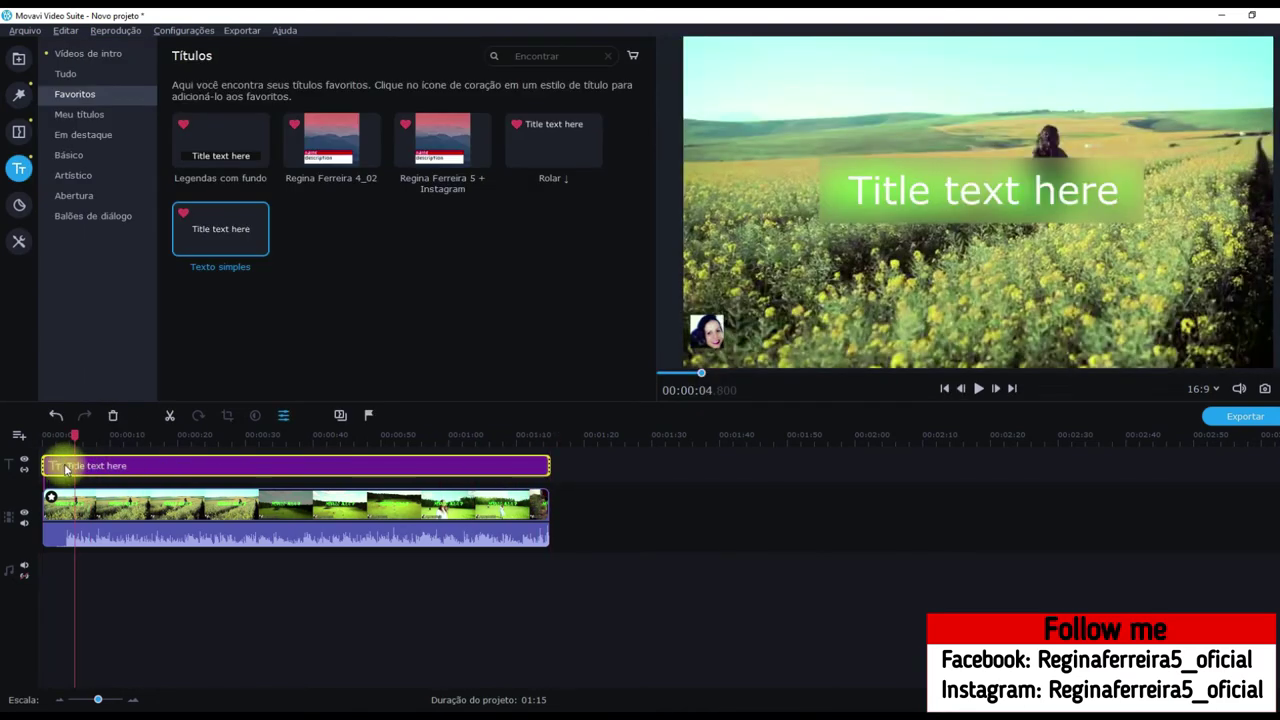
pyautogui.doubleClick(66, 466)
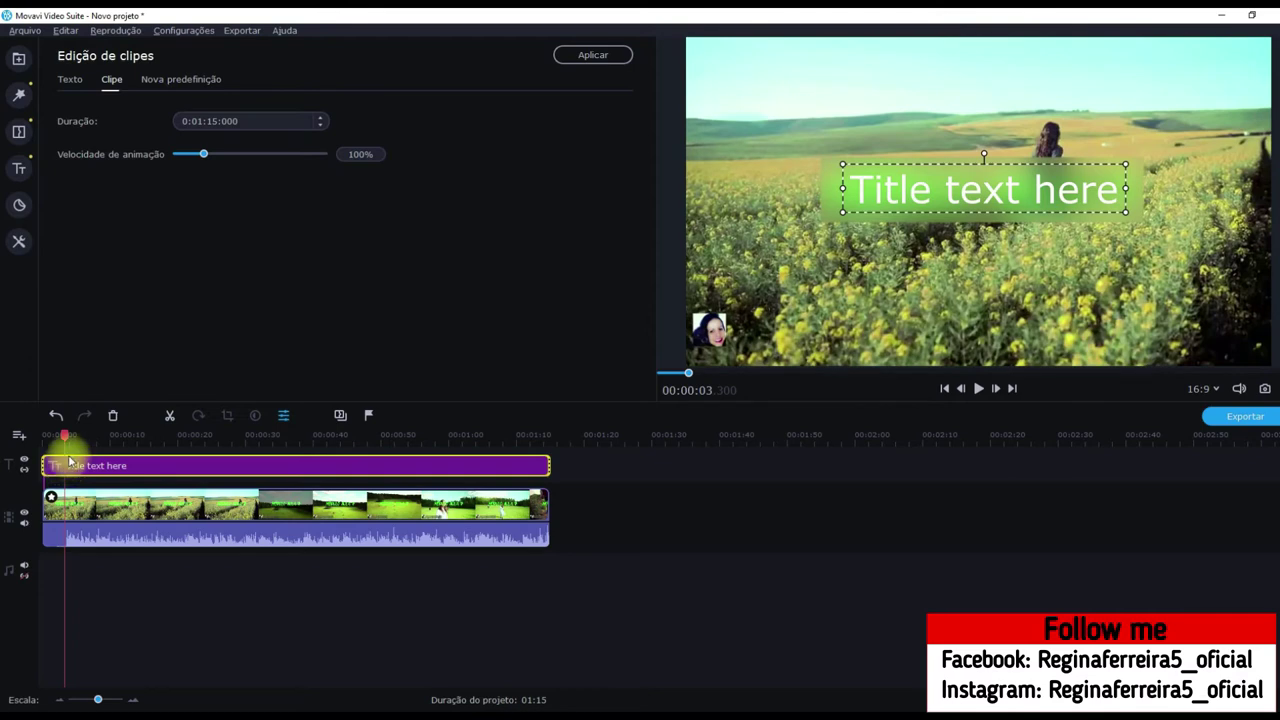
pyautogui.doubleClick(865, 205)
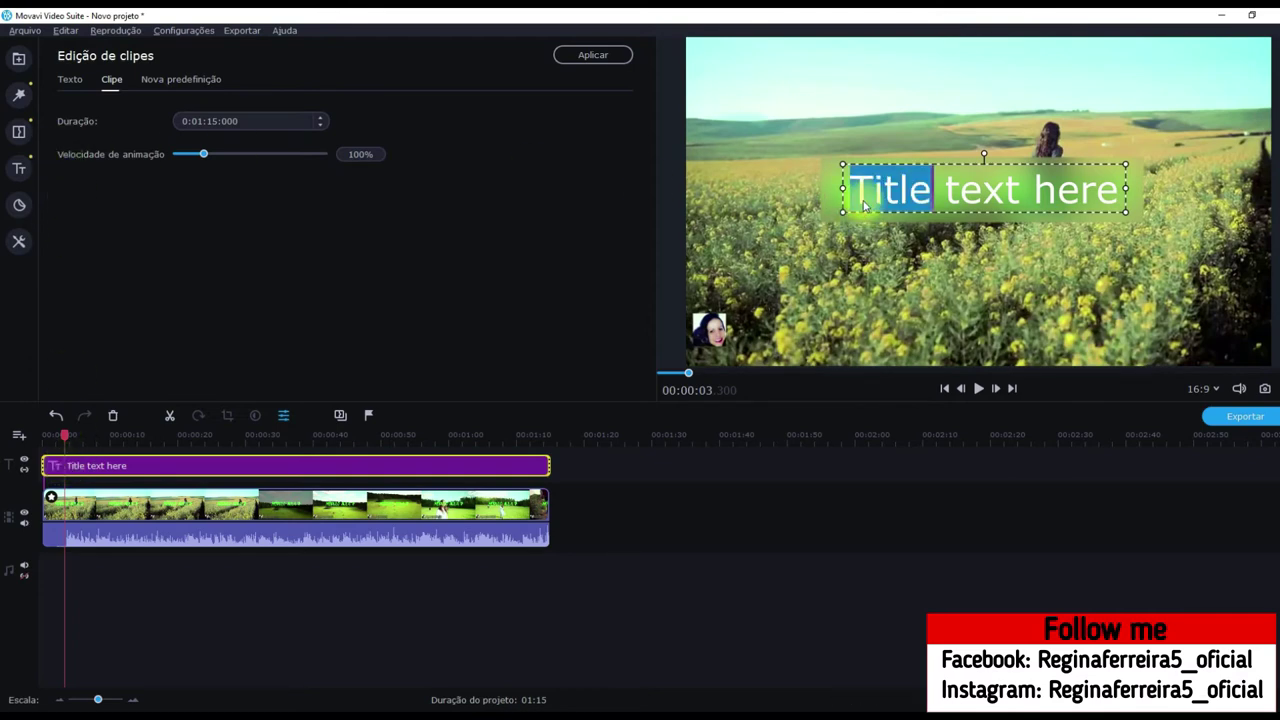
pyautogui.press('Delete')
pyautogui.press('Delete')
pyautogui.press('Delete')
pyautogui.press('Delete')
pyautogui.press('Delete')
pyautogui.press('Delete')
pyautogui.press('Delete')
pyautogui.press('Delete')
pyautogui.press('Delete')
pyautogui.press('Delete')
pyautogui.press('Delete')
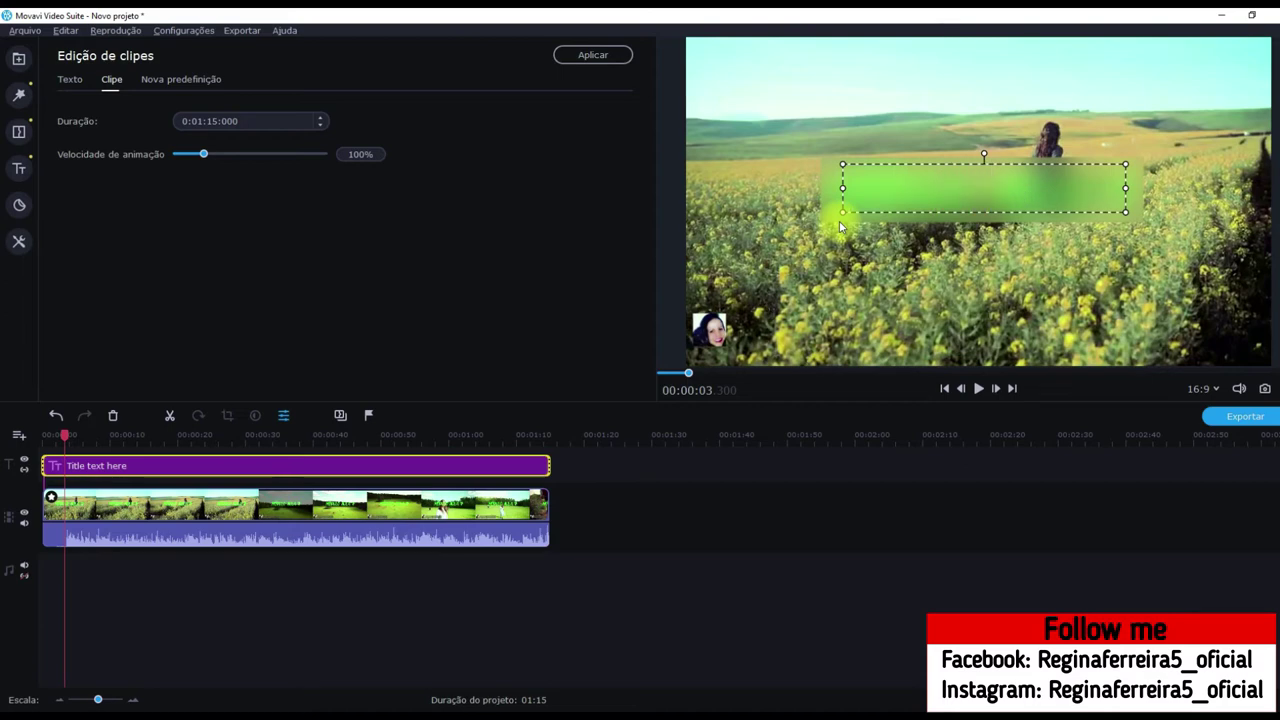
pyautogui.write('Módulo 9')
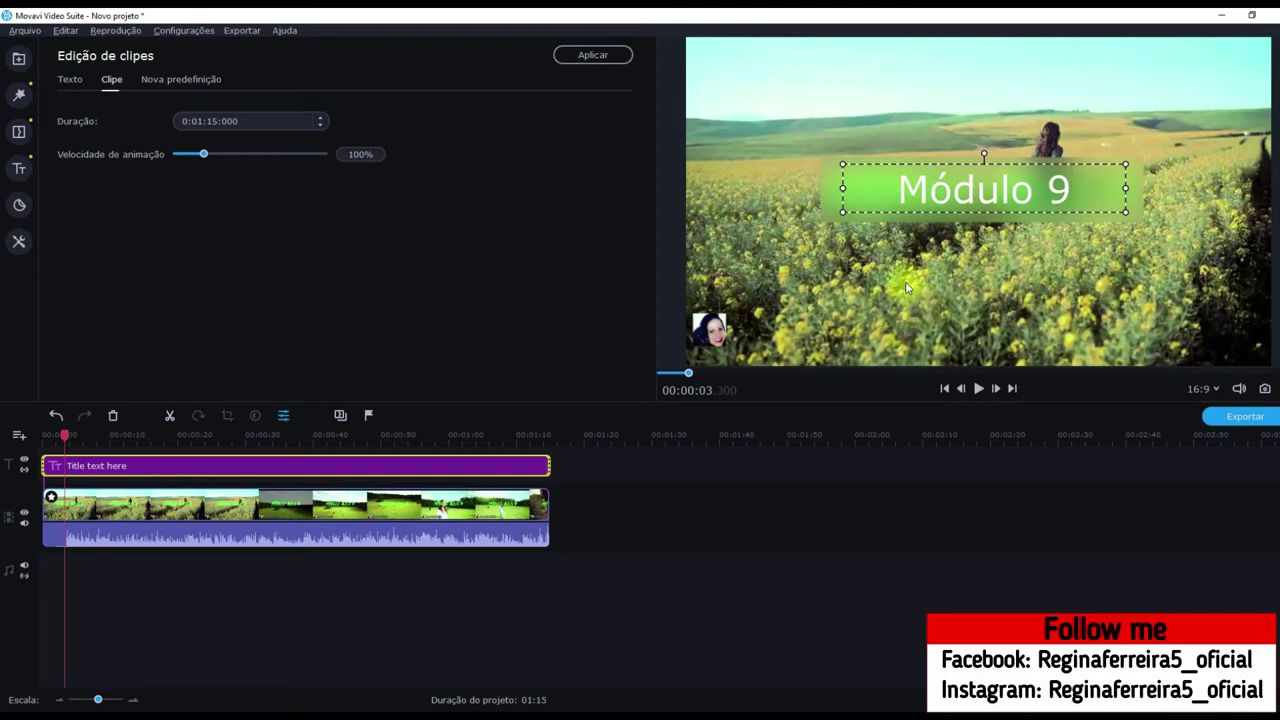
pyautogui.click(593, 54)
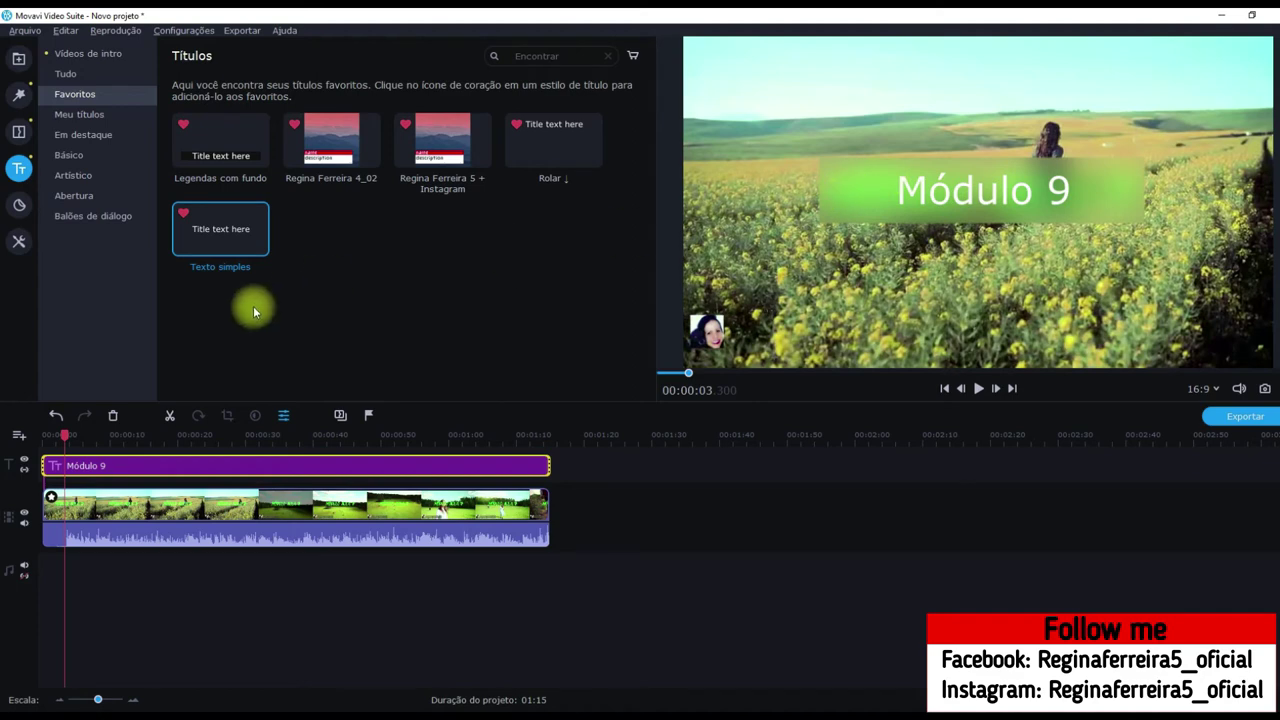
# Reopen the Módulo 9 title for editing and set its text colour to green #00ff00.
pyautogui.doubleClick(64, 465)
pyautogui.click(73, 436)
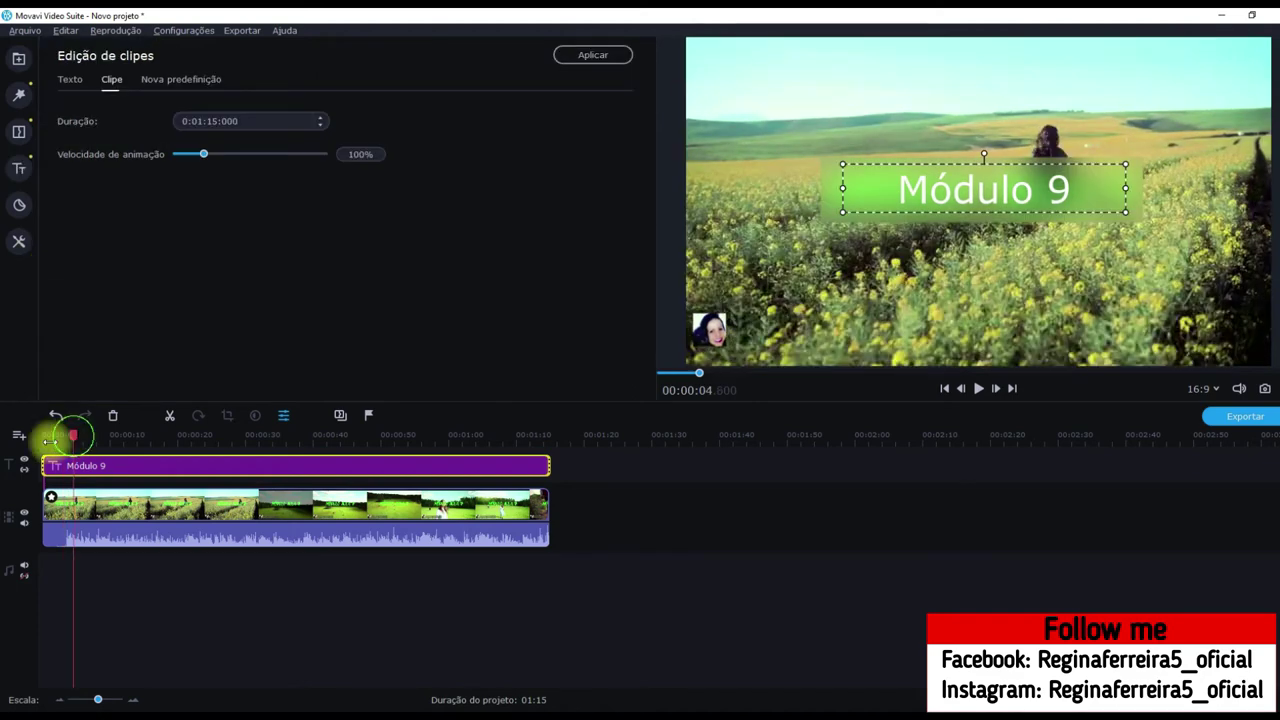
pyautogui.click(32, 437)
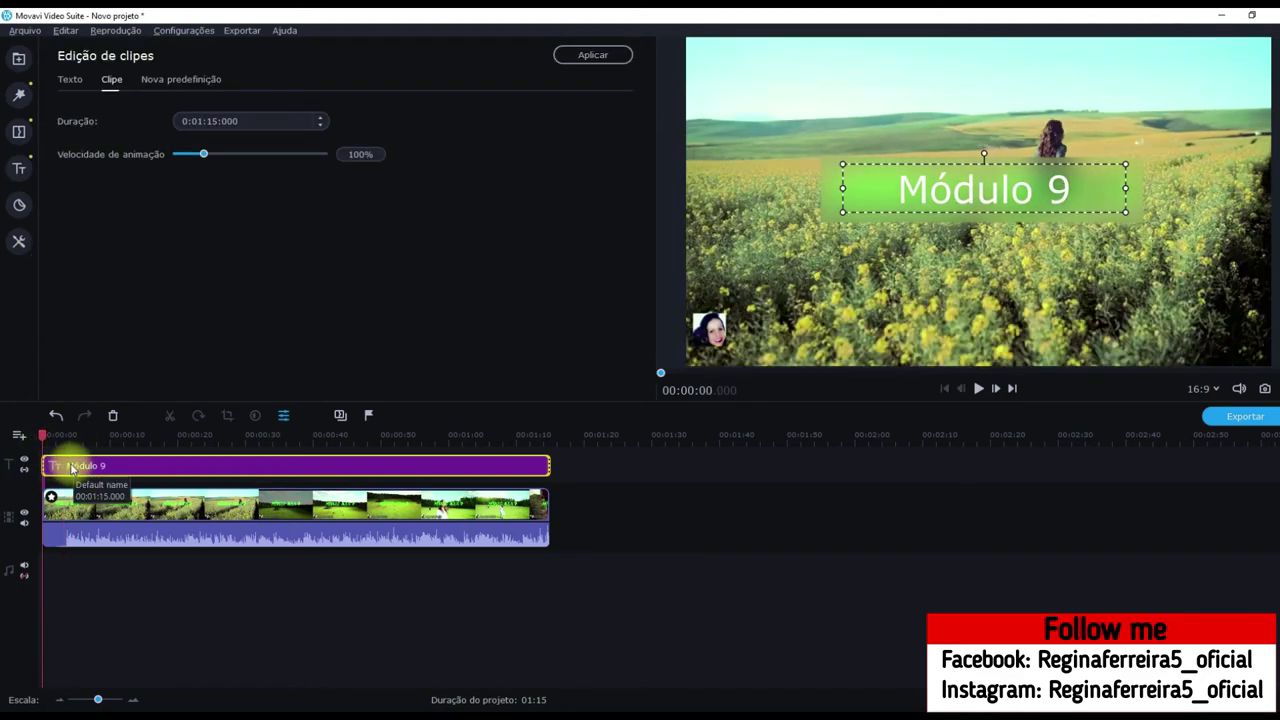
pyautogui.click(72, 466)
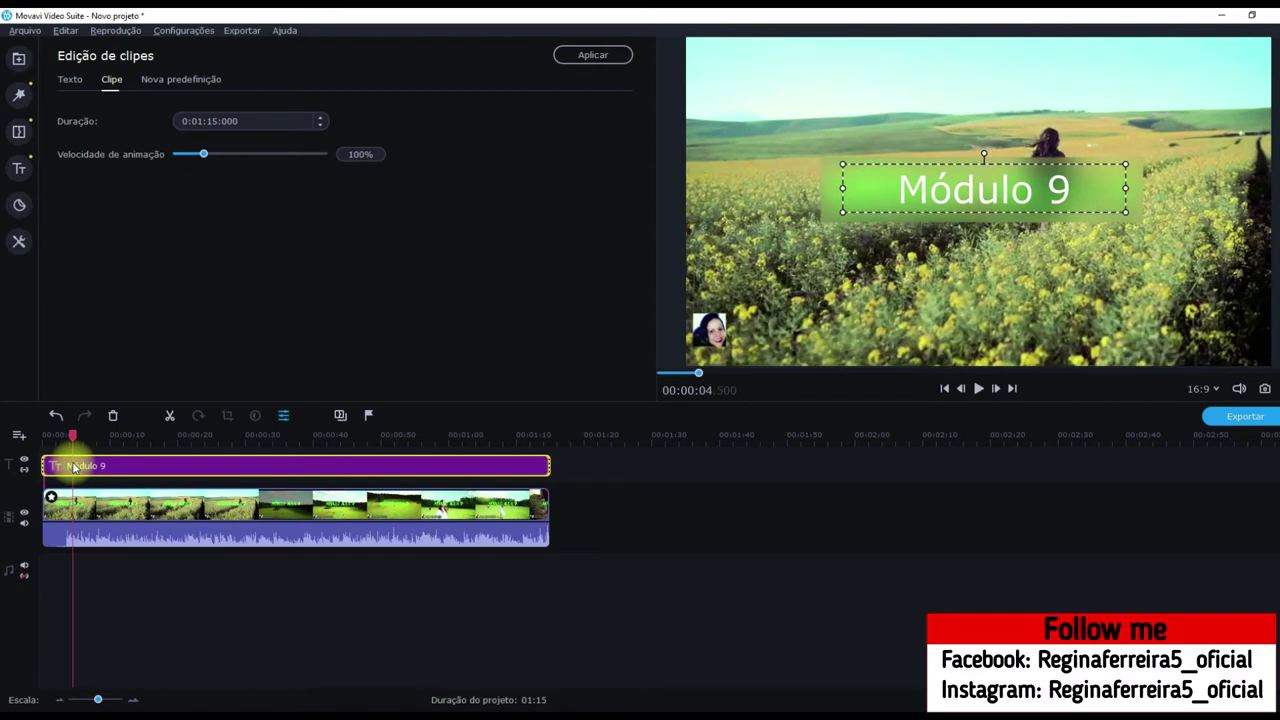
pyautogui.click(70, 81)
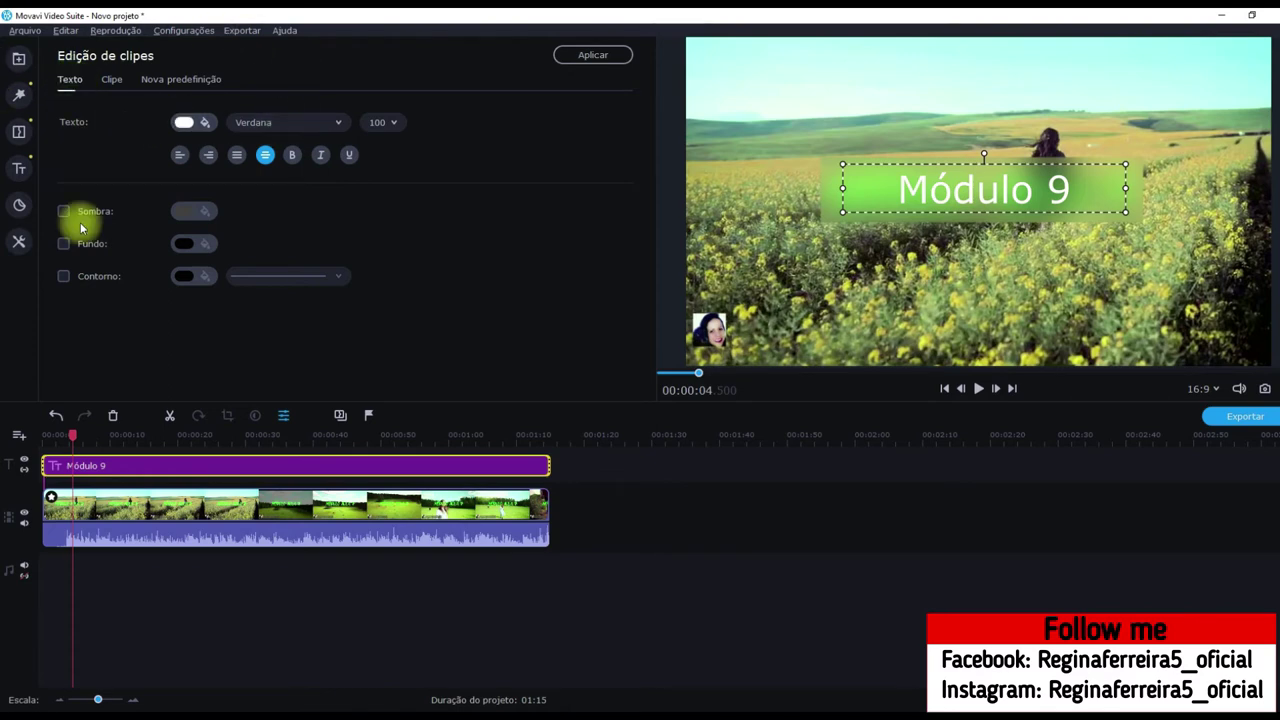
pyautogui.click(207, 124)
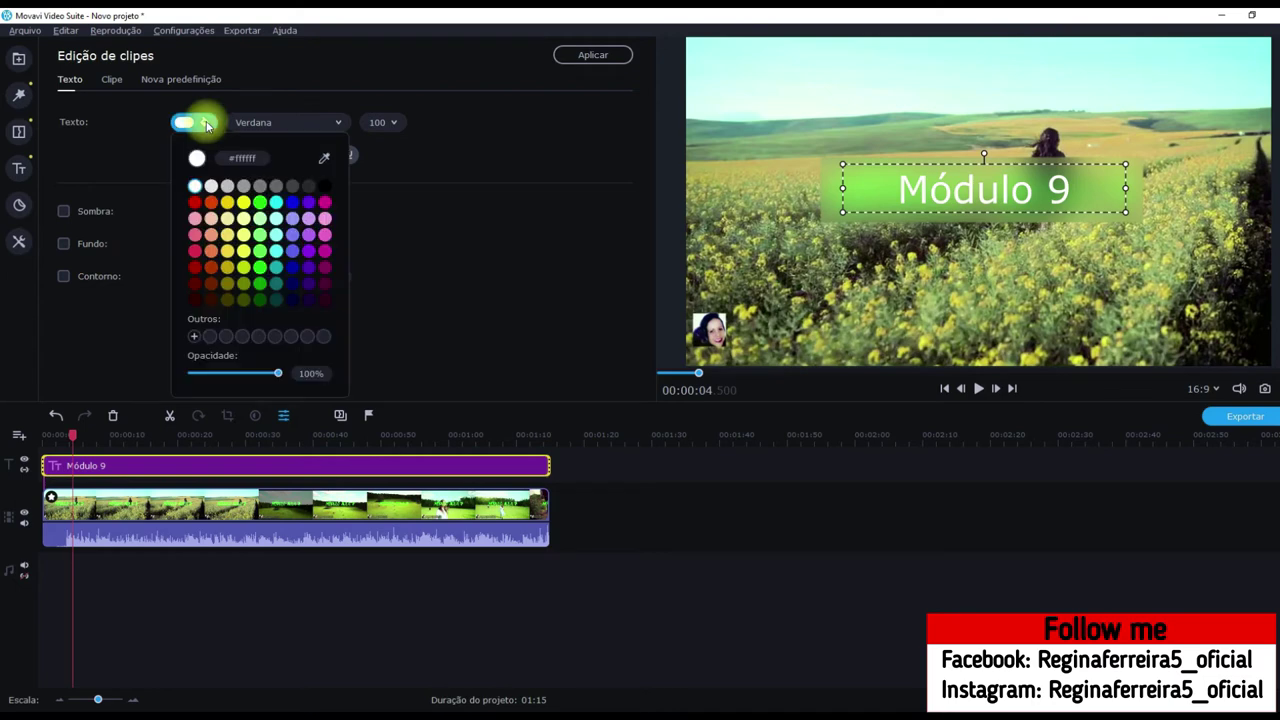
pyautogui.click(260, 204)
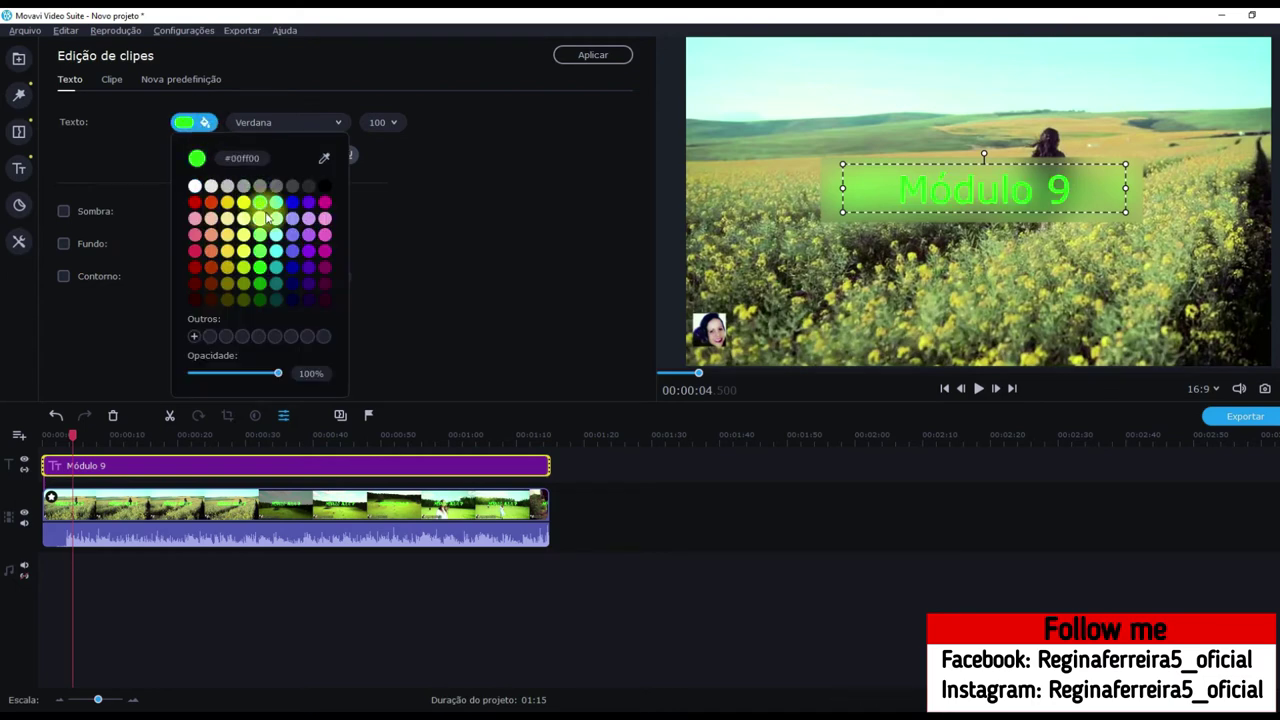
pyautogui.click(386, 218)
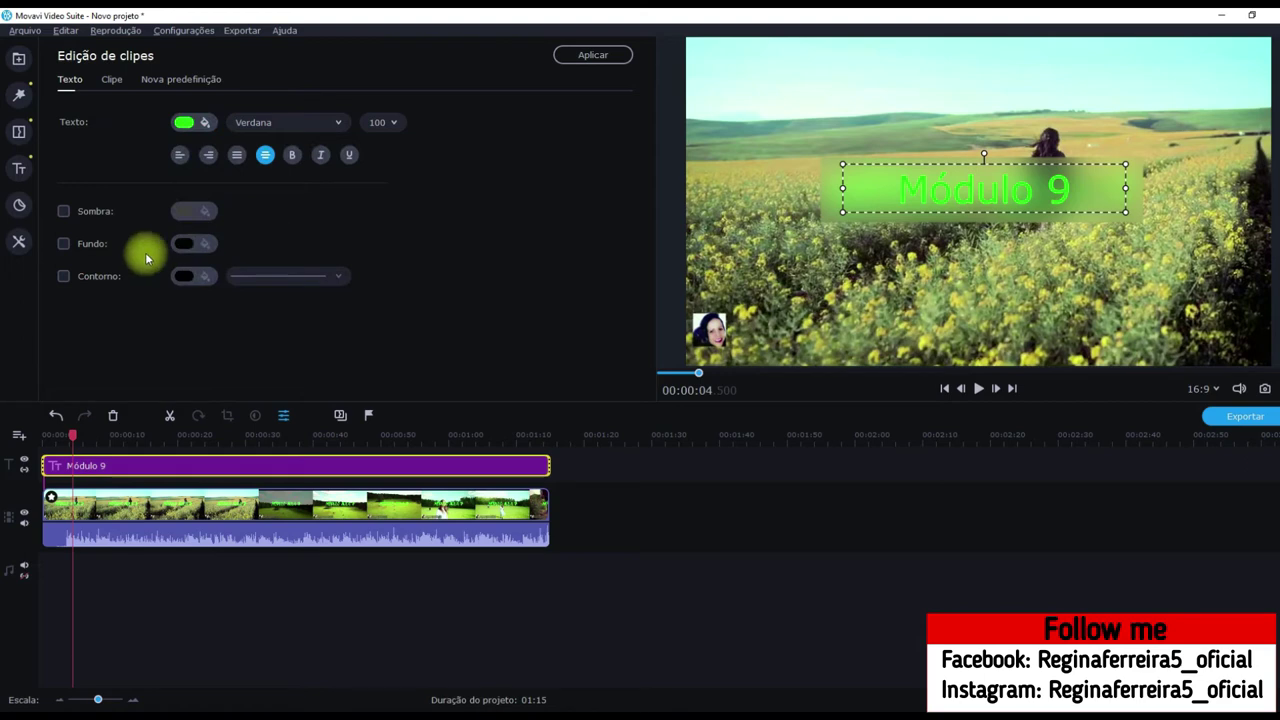
# Enable the shadow and the black background of the Módulo 9 title and widen its box to both sides of the blurred area.
pyautogui.click(64, 211)
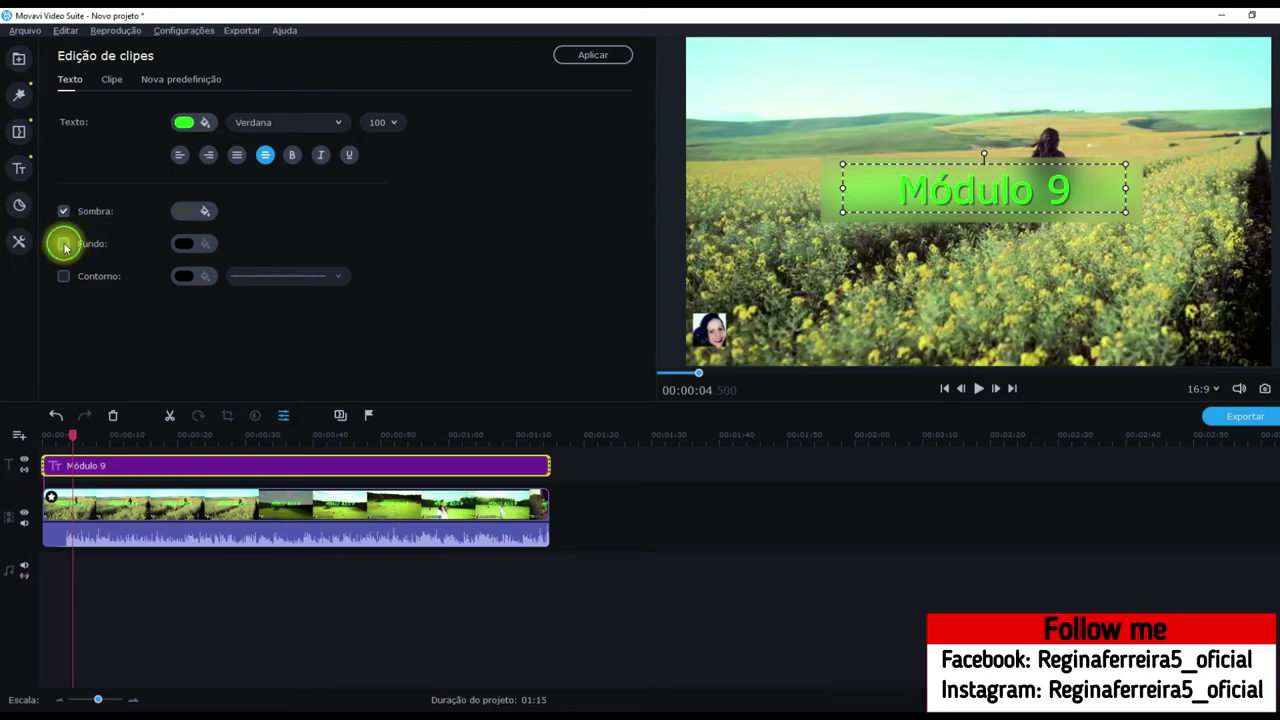
pyautogui.click(64, 244)
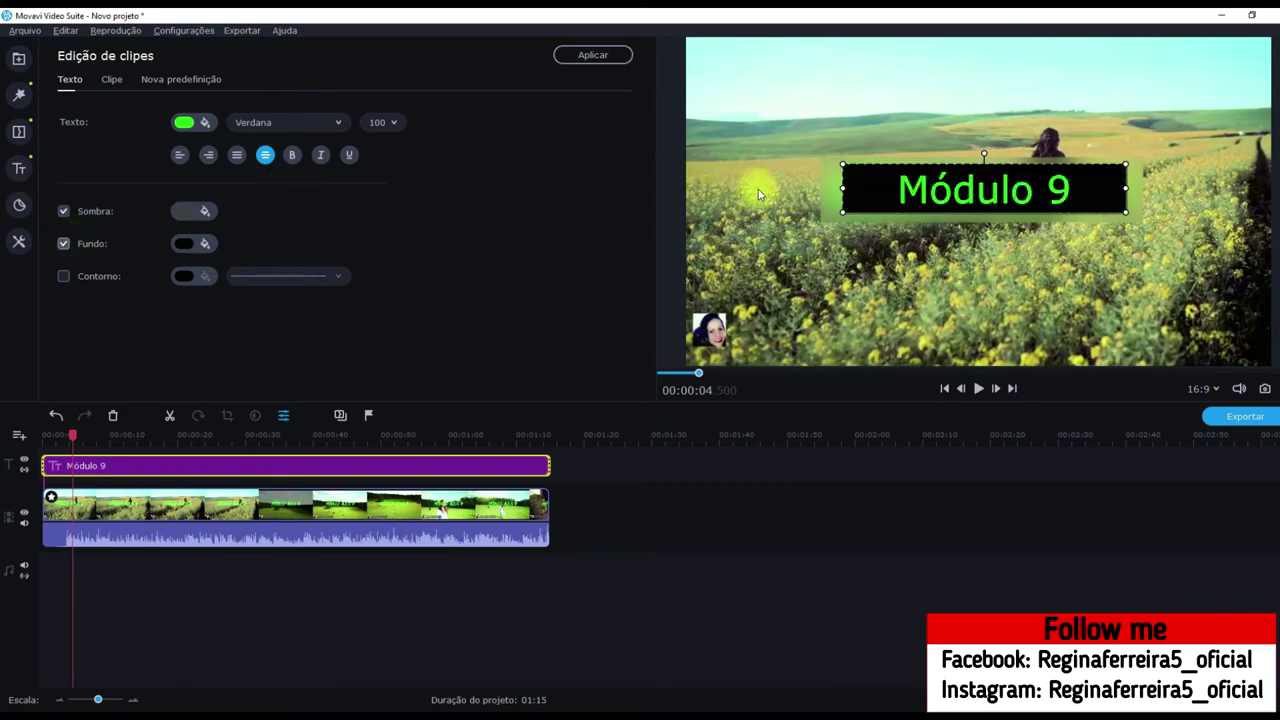
pyautogui.moveTo(842, 188); pyautogui.dragTo(820, 188)
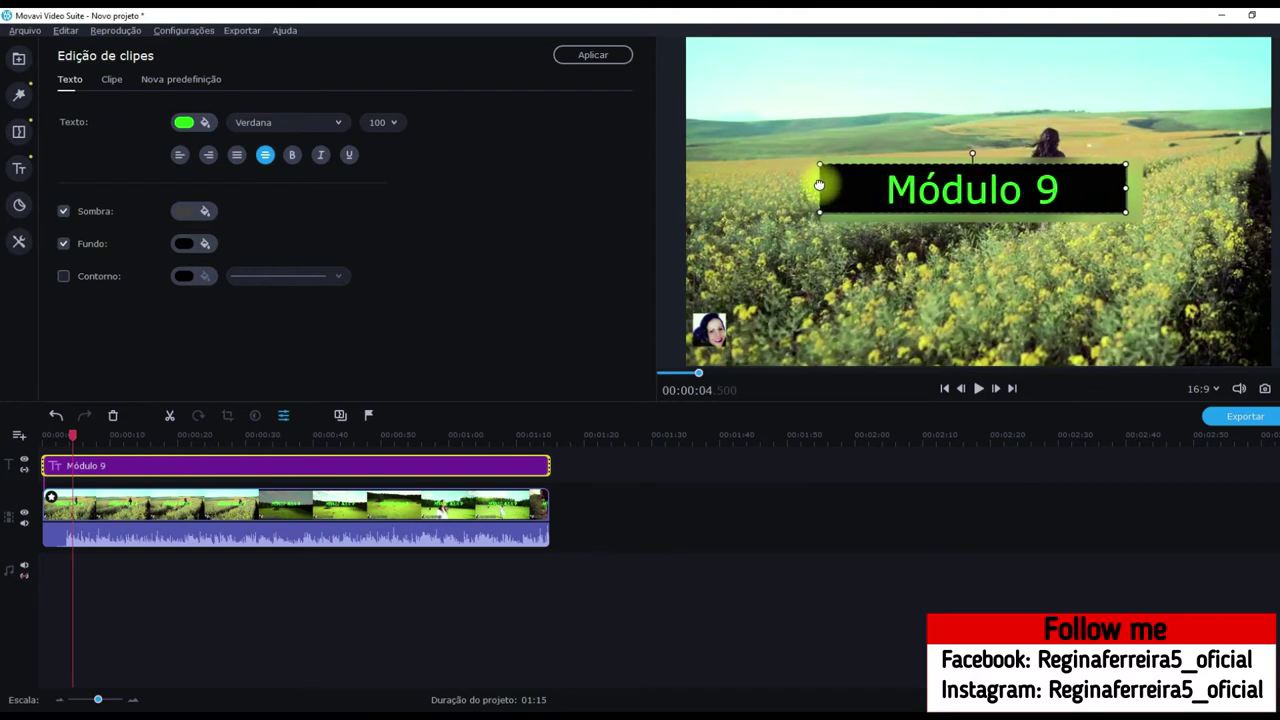
pyautogui.moveTo(1123, 188); pyautogui.dragTo(1144, 192)
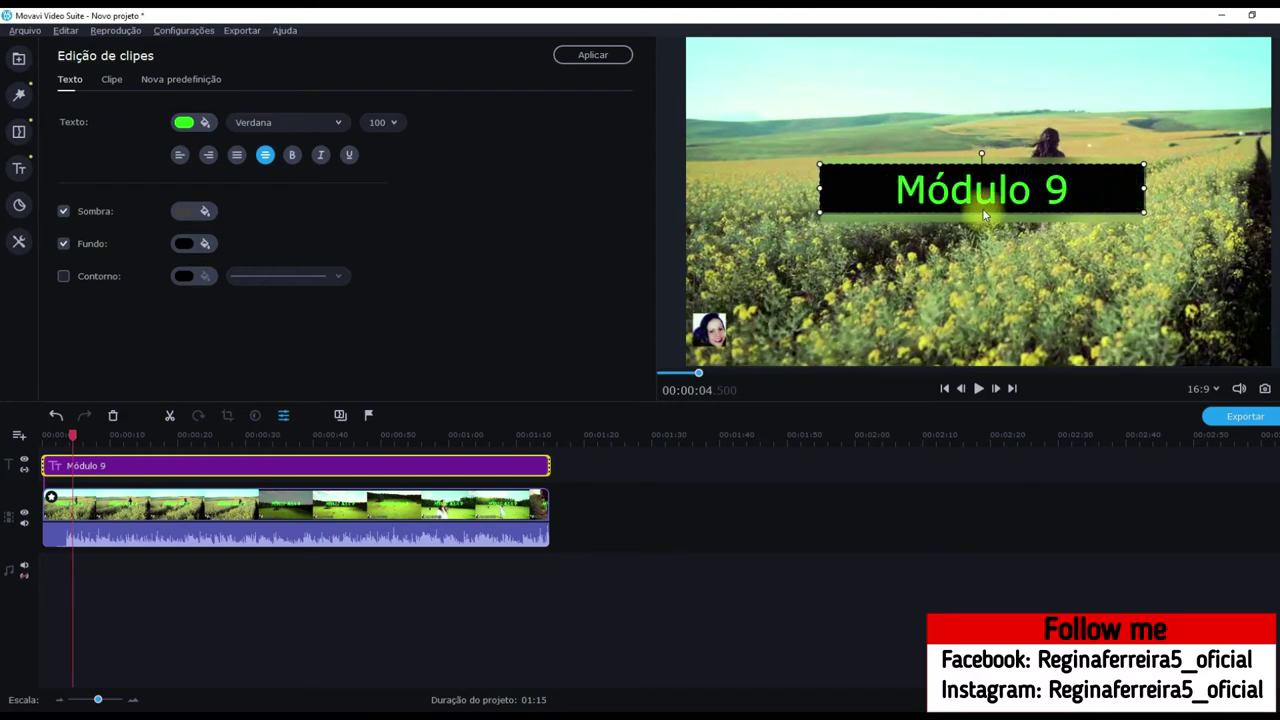
# Enlarge and reposition the Módulo 9 title box so its background covers the whole blurred strip, and leave the title deselected.
pyautogui.moveTo(1143, 212); pyautogui.dragTo(1147, 214)
pyautogui.click(1057, 205)
pyautogui.moveTo(987, 156)
pyautogui.mouseDown()
pyautogui.moveTo(970, 158)
pyautogui.moveTo(987, 157)
pyautogui.mouseUp()
pyautogui.moveTo(993, 202)
pyautogui.mouseDown()
pyautogui.moveTo(993, 164)
pyautogui.moveTo(993, 184)
pyautogui.mouseUp()
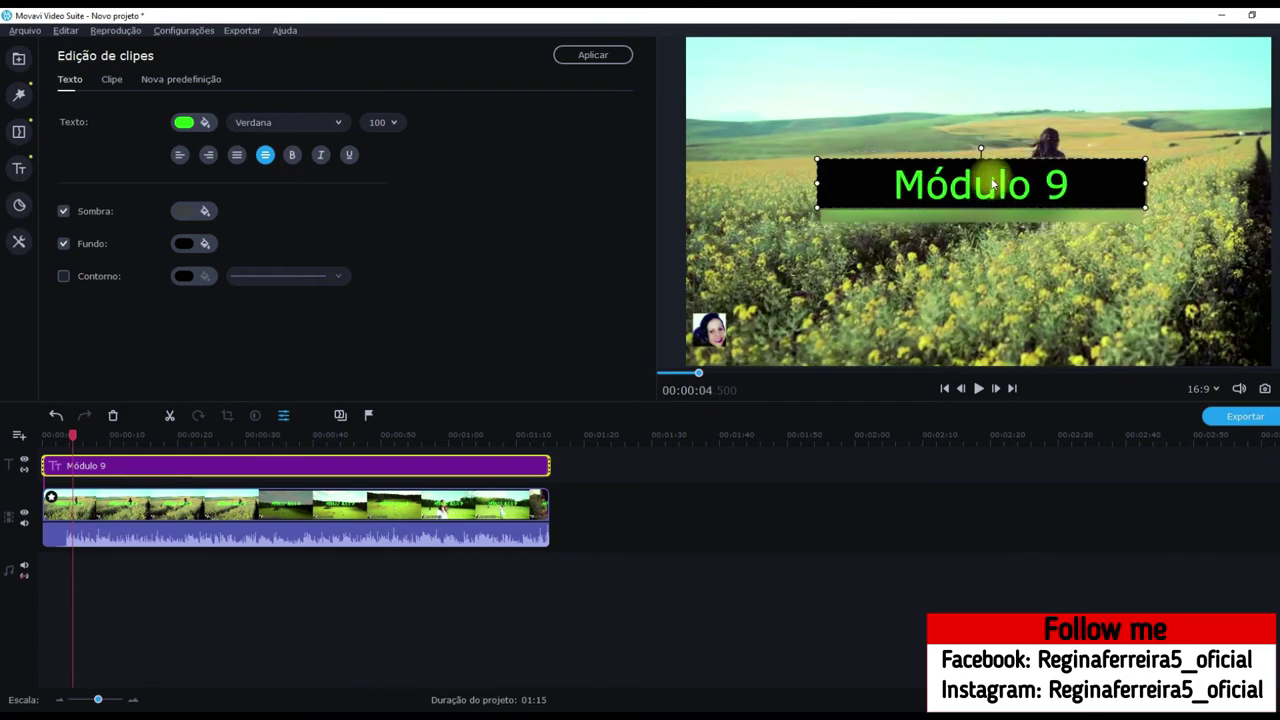
pyautogui.moveTo(1146, 208); pyautogui.dragTo(1193, 280)
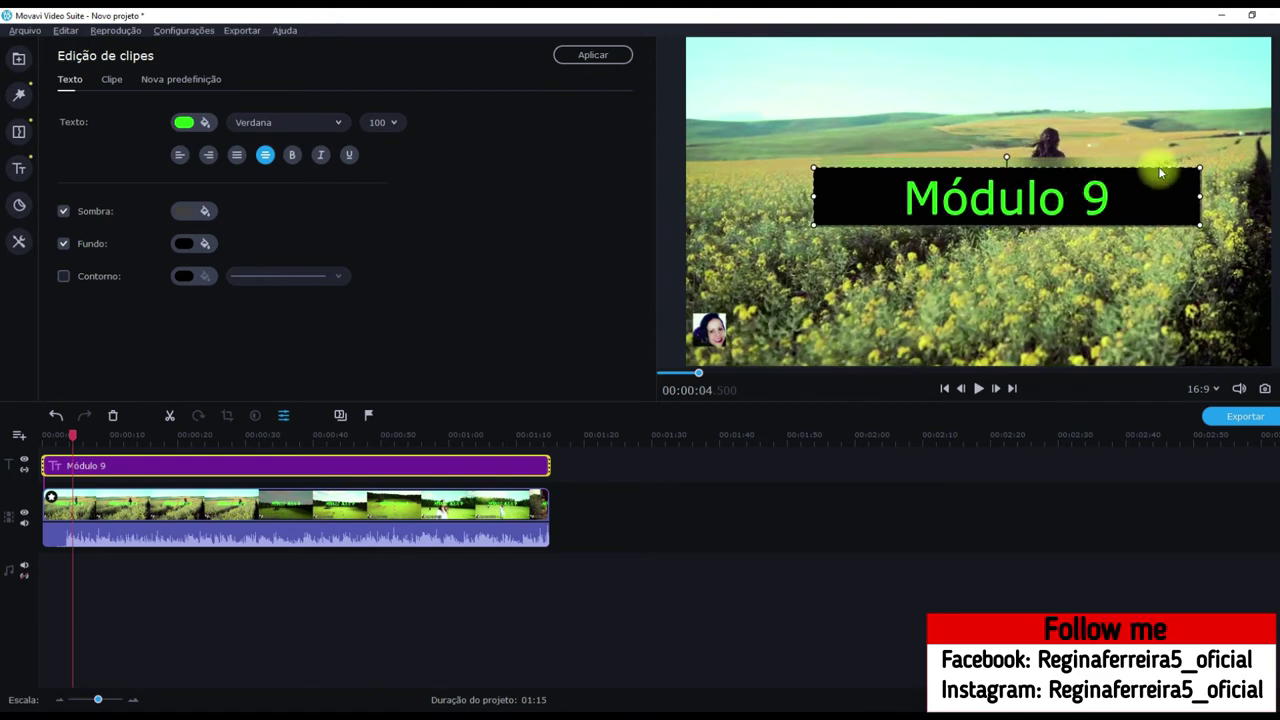
pyautogui.moveTo(1199, 161); pyautogui.dragTo(1087, 194)
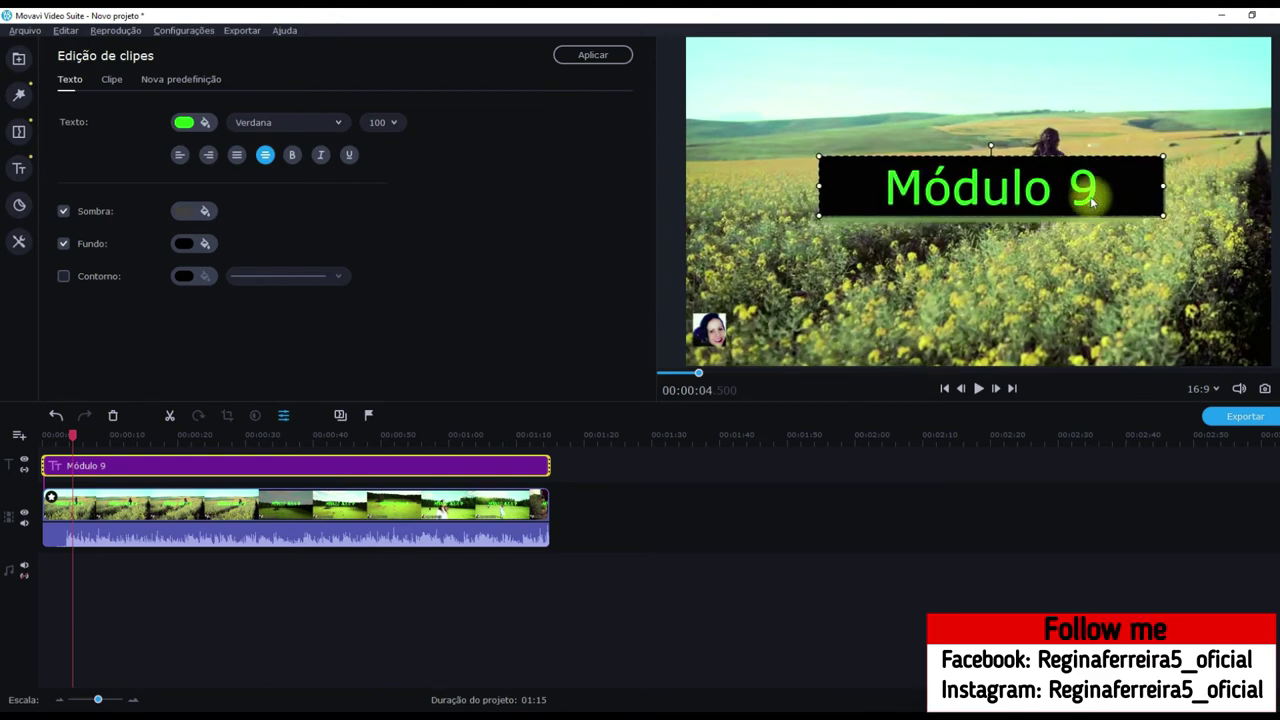
pyautogui.moveTo(1163, 213); pyautogui.dragTo(1180, 222)
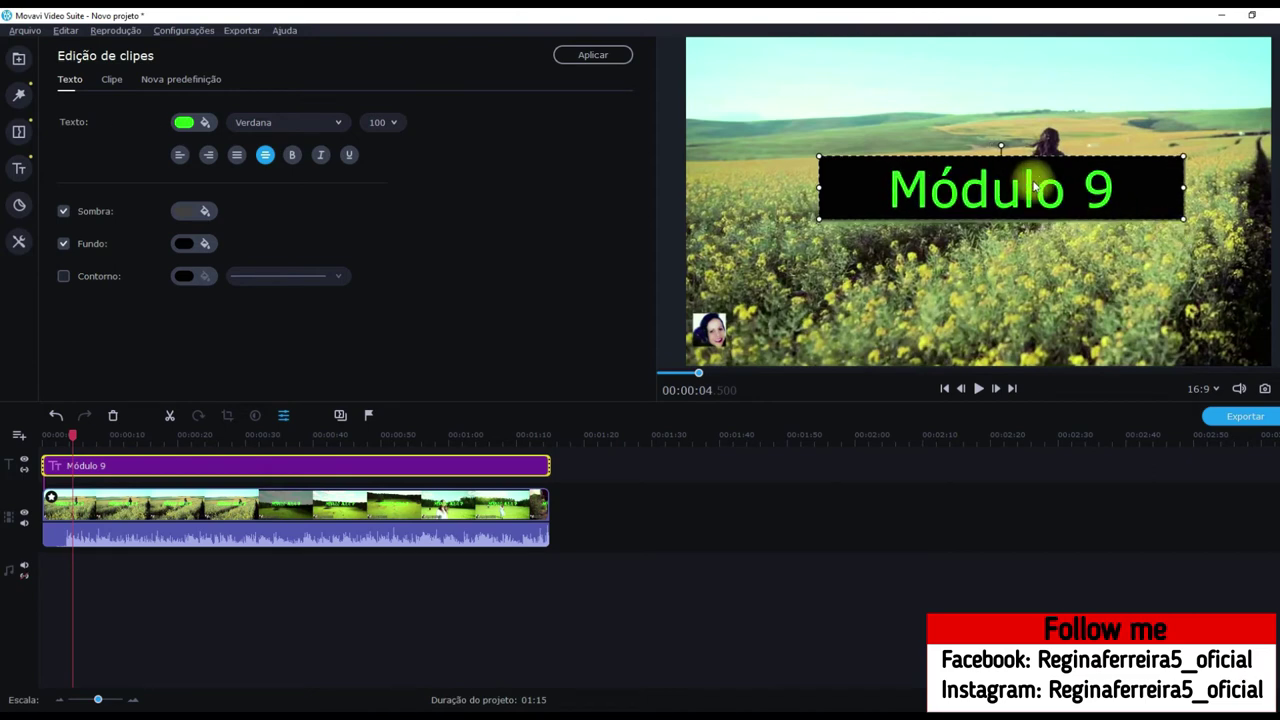
pyautogui.moveTo(1031, 189); pyautogui.dragTo(1031, 185)
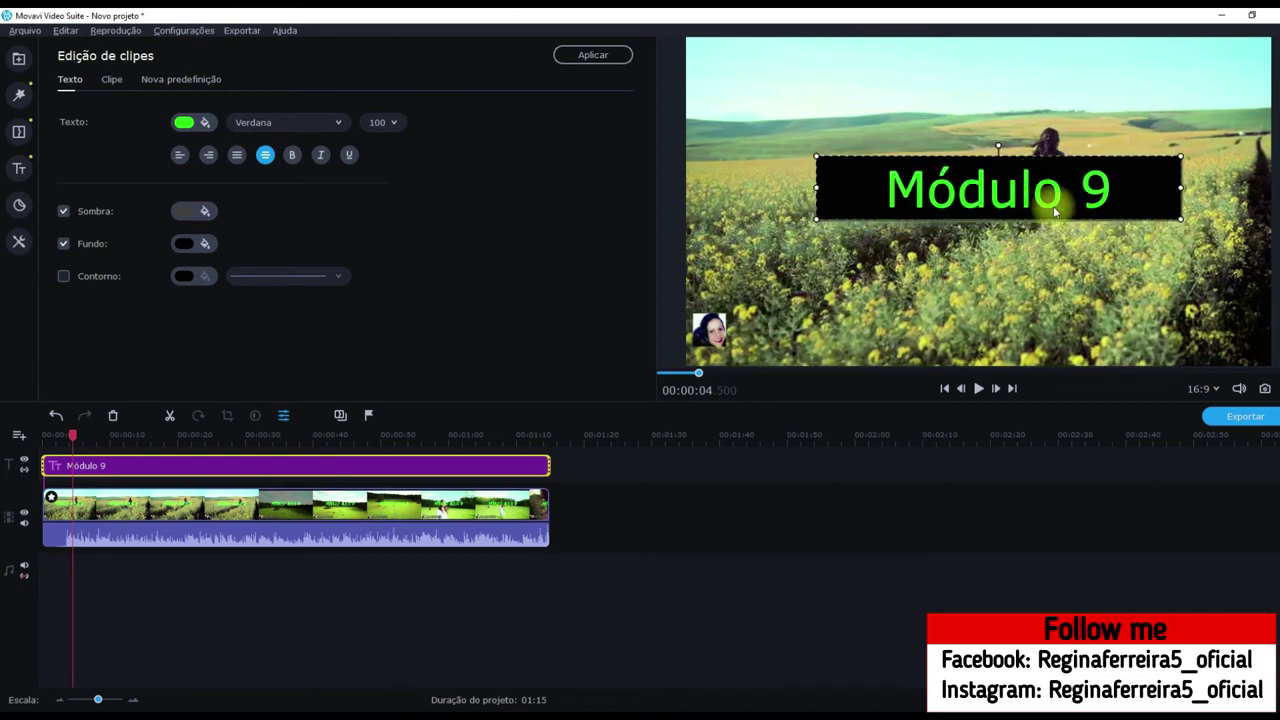
pyautogui.moveTo(1180, 219); pyautogui.dragTo(1188, 224)
pyautogui.moveTo(1120, 196); pyautogui.dragTo(1146, 190)
pyautogui.moveTo(817, 190)
pyautogui.mouseDown()
pyautogui.moveTo(829, 189)
pyautogui.moveTo(818, 189)
pyautogui.mouseUp()
pyautogui.moveTo(1149, 190); pyautogui.dragTo(1152, 192)
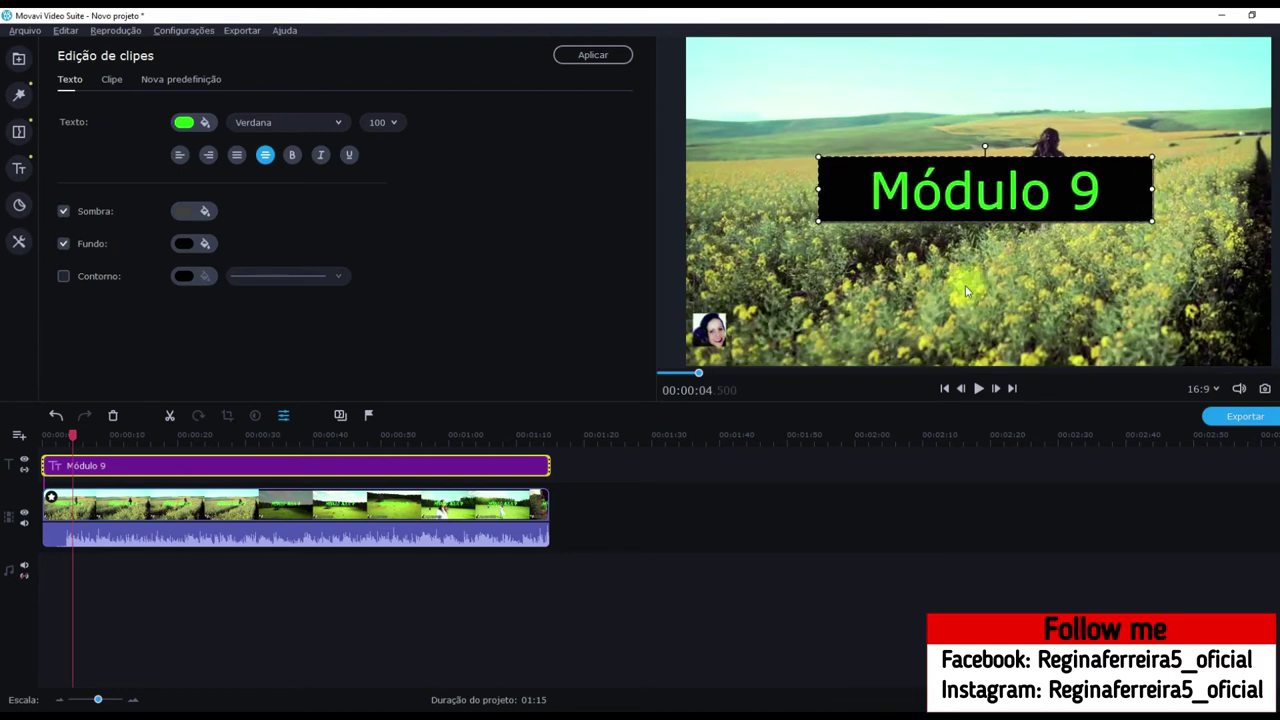
pyautogui.click(626, 533)
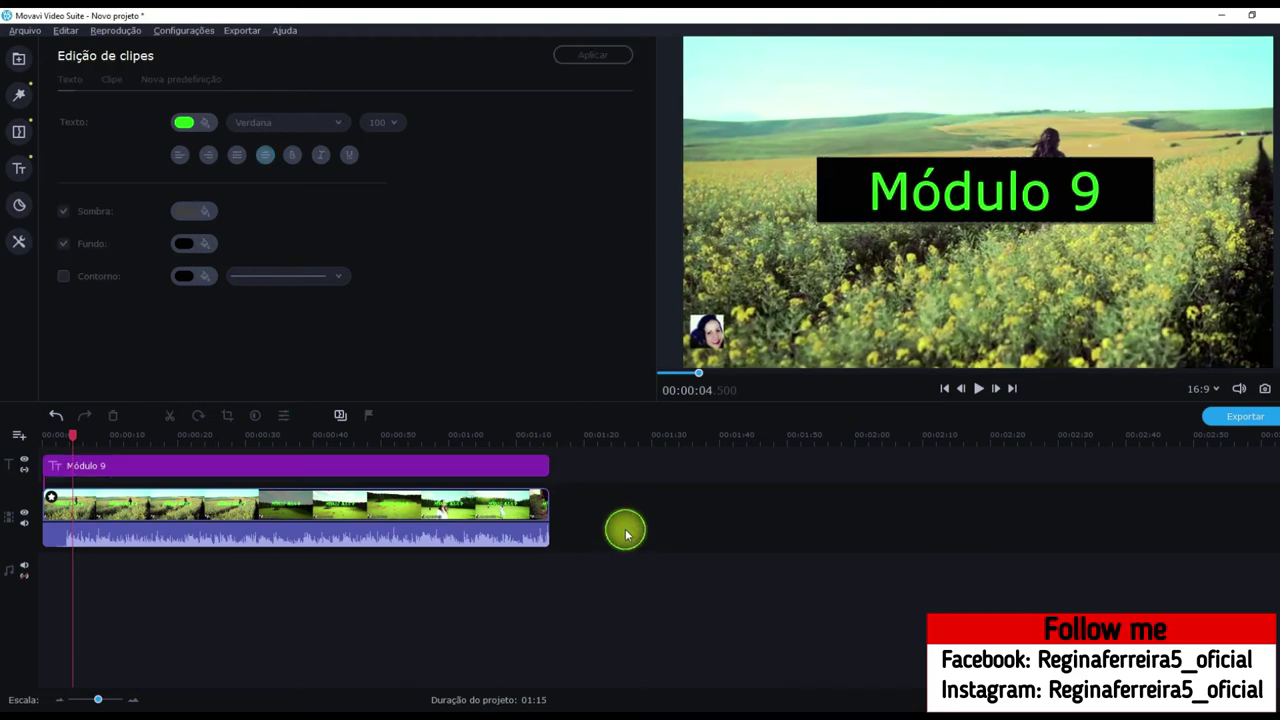
# Preview the opening of the project and delete the audio attached to the video clip.
pyautogui.moveTo(71, 435); pyautogui.dragTo(20, 437)
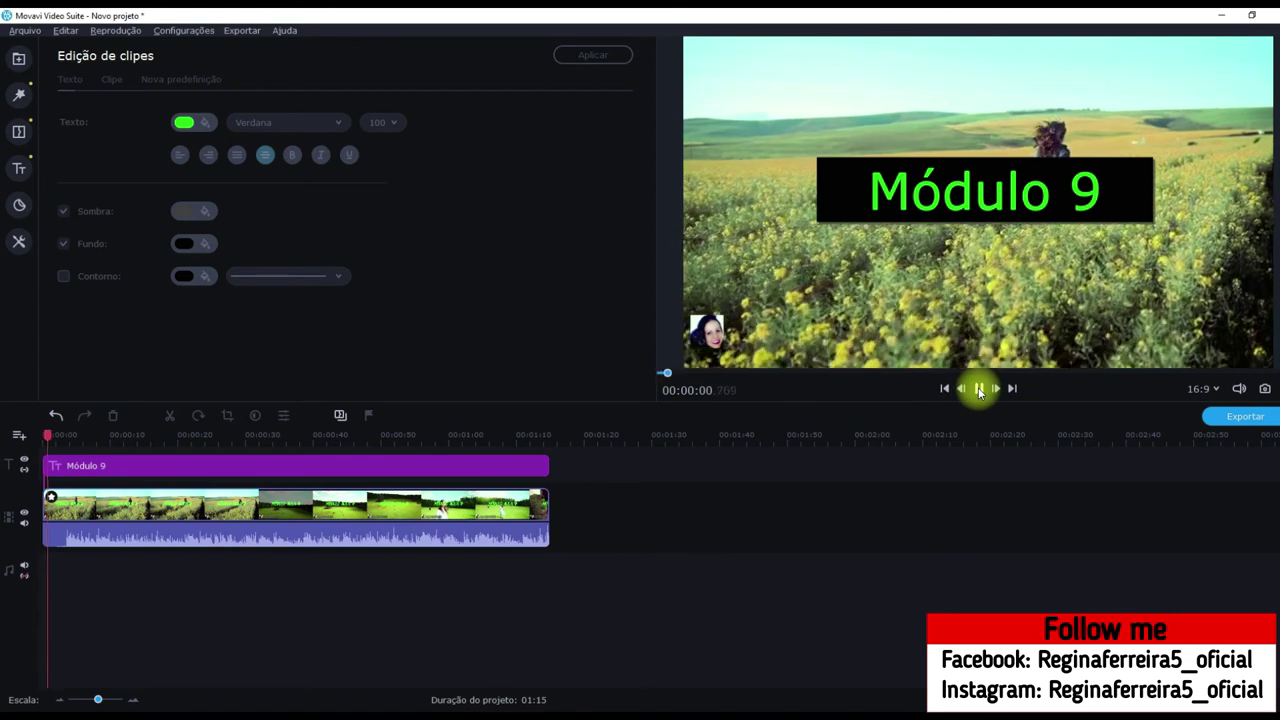
pyautogui.click(979, 388)
pyautogui.click(46, 434)
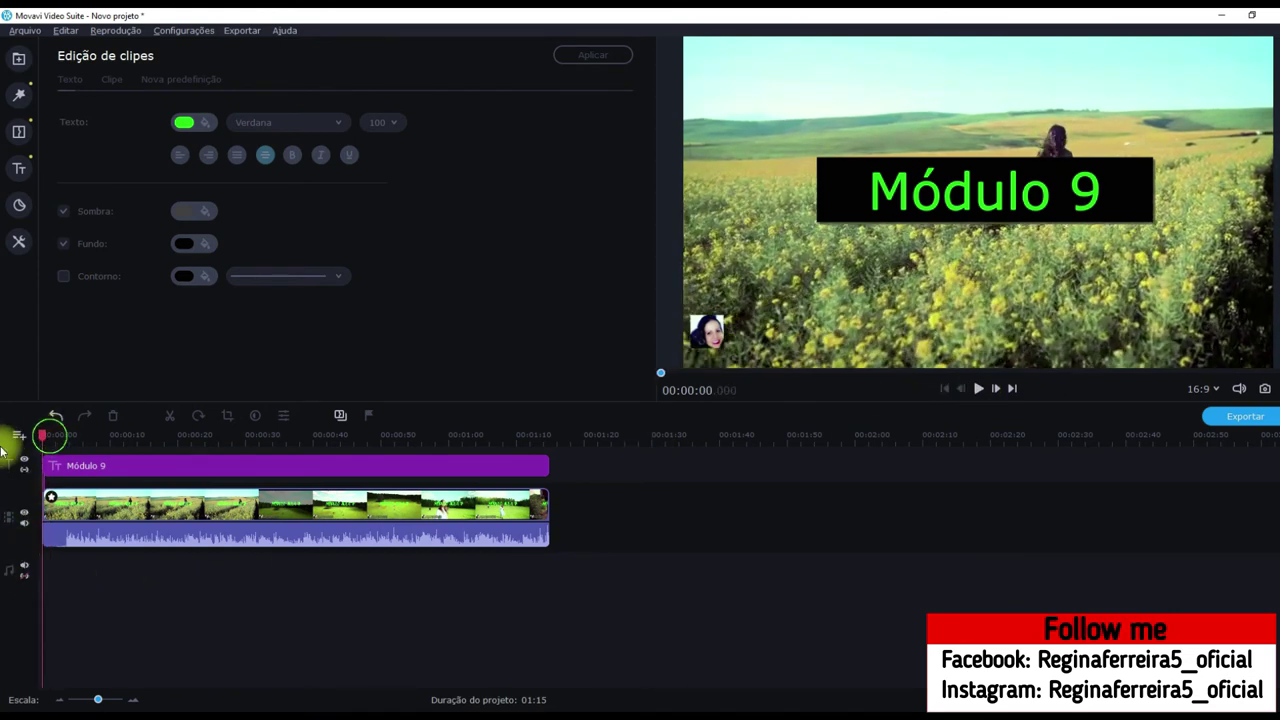
pyautogui.click(91, 531)
pyautogui.press('Delete')
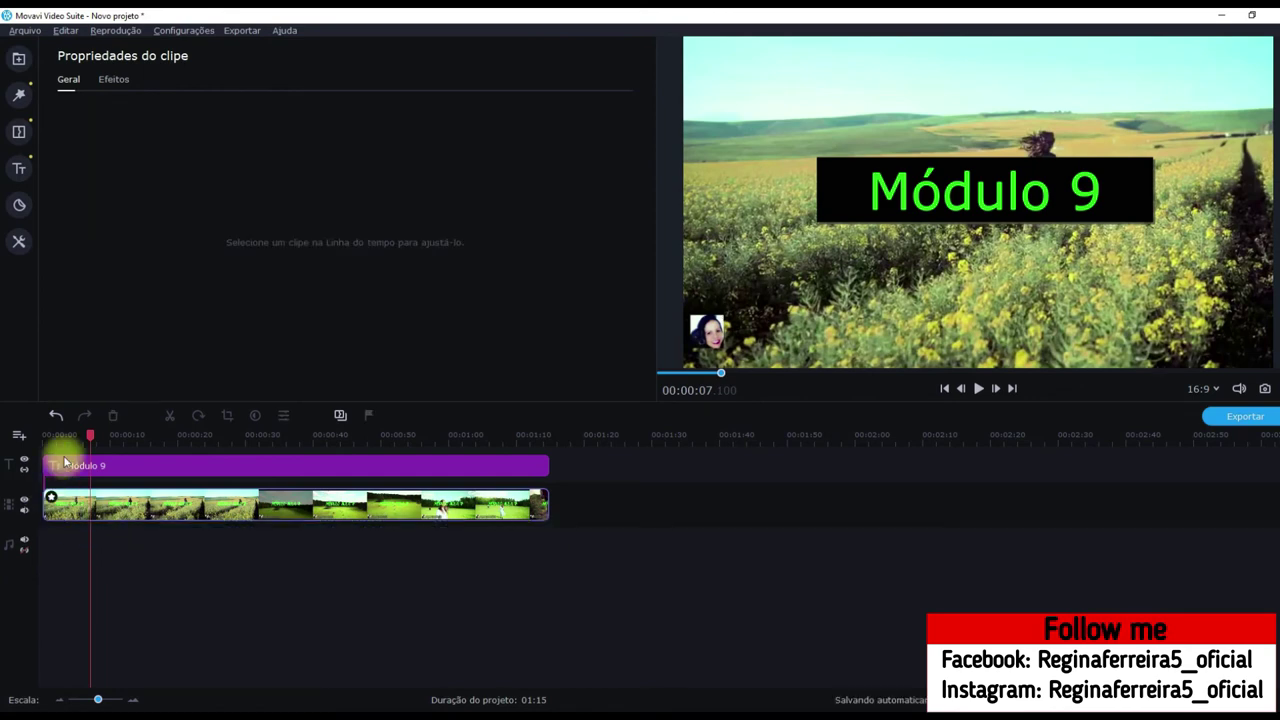
# Play the project from the beginning to about 1:11 to check that the Módulo 9 title covers the old text.
pyautogui.click(42, 434)
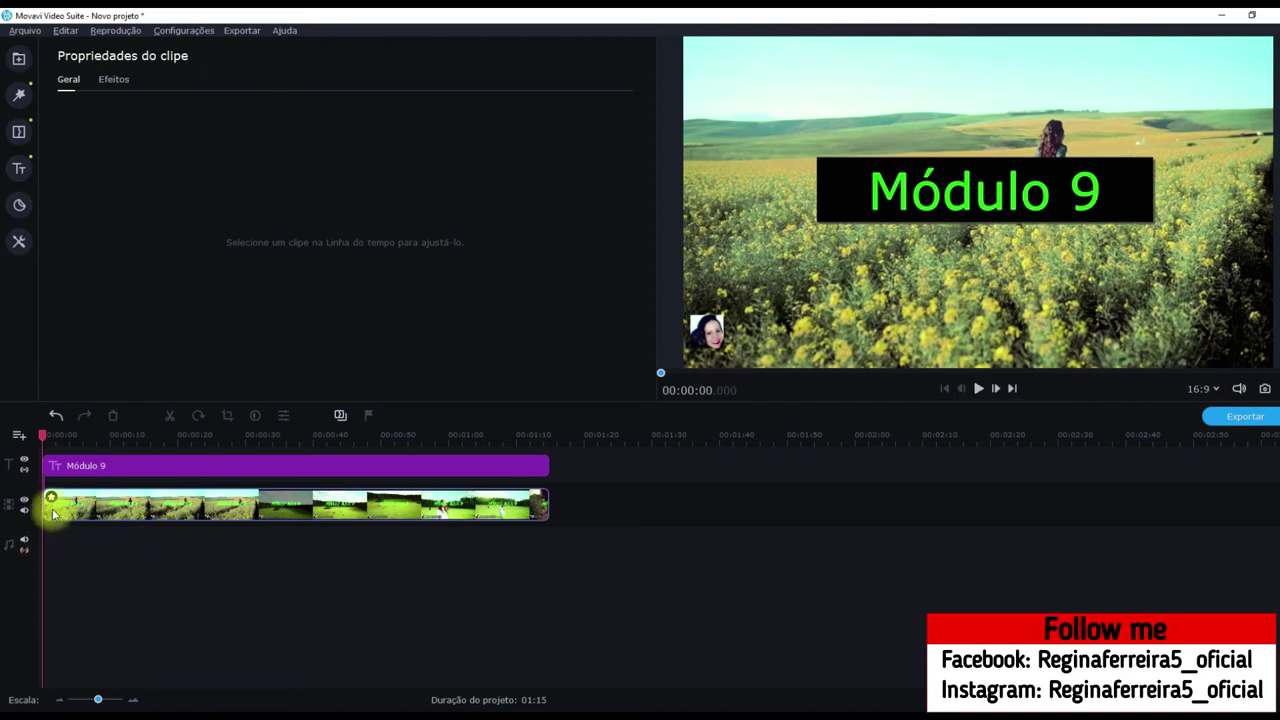
pyautogui.click(978, 388)
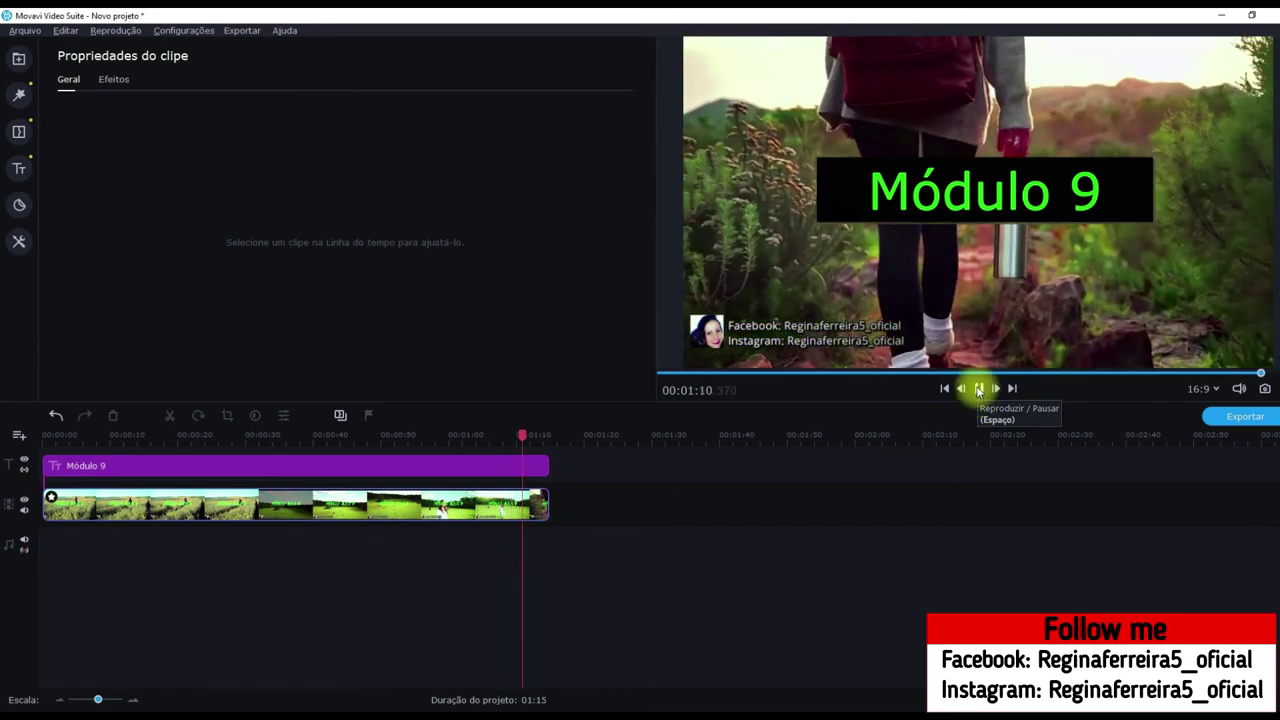
pyautogui.click(981, 390)
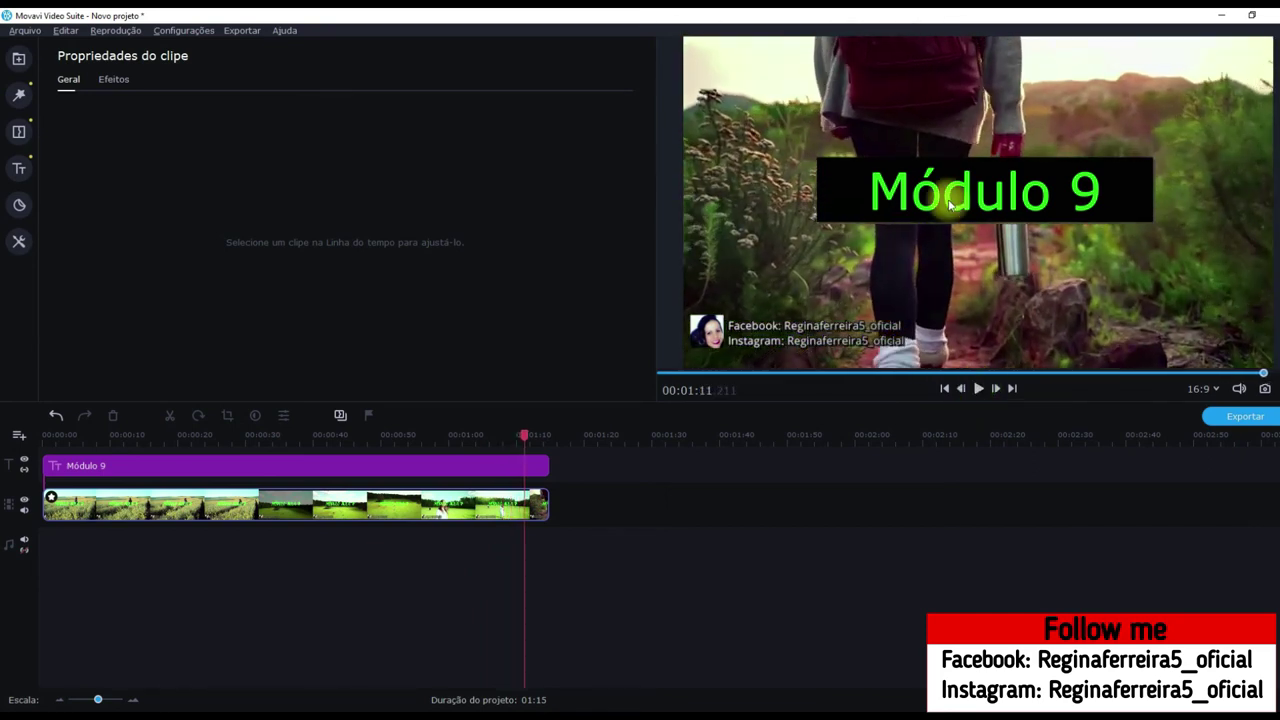
# Select the Módulo 9 title and set its background colour to green #00ff00.
pyautogui.click(208, 464)
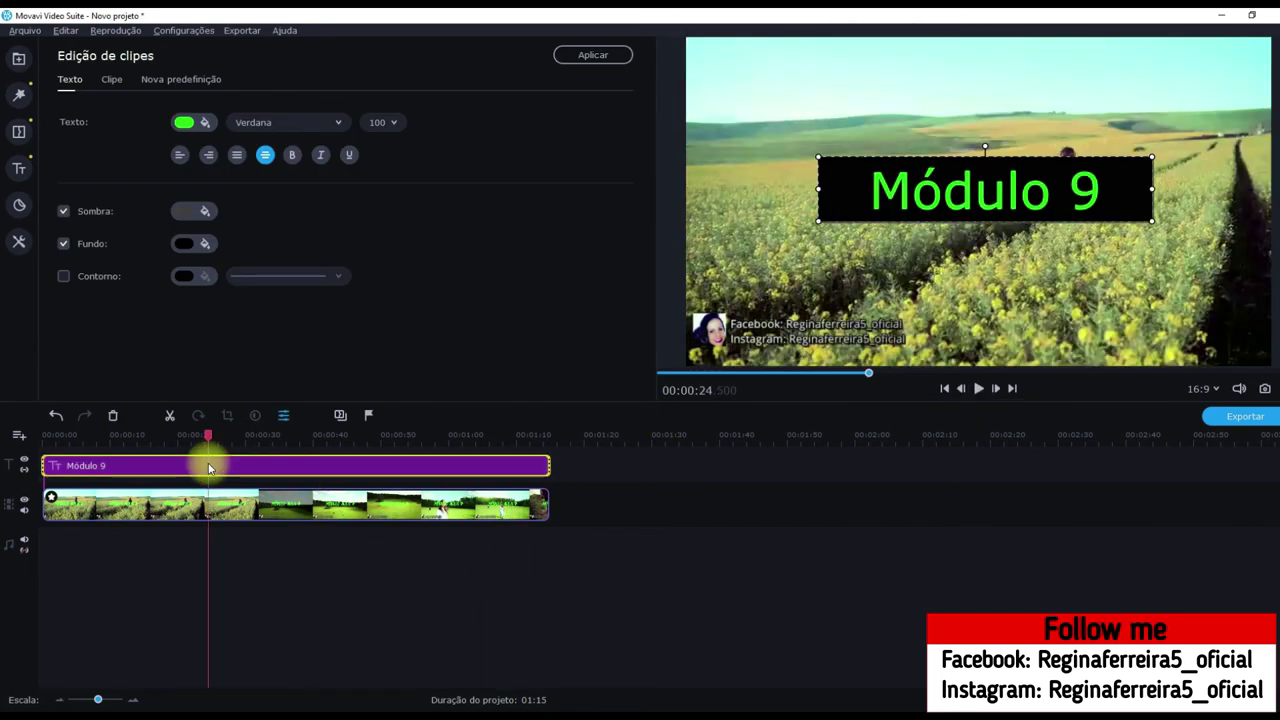
pyautogui.click(205, 246)
pyautogui.click(258, 325)
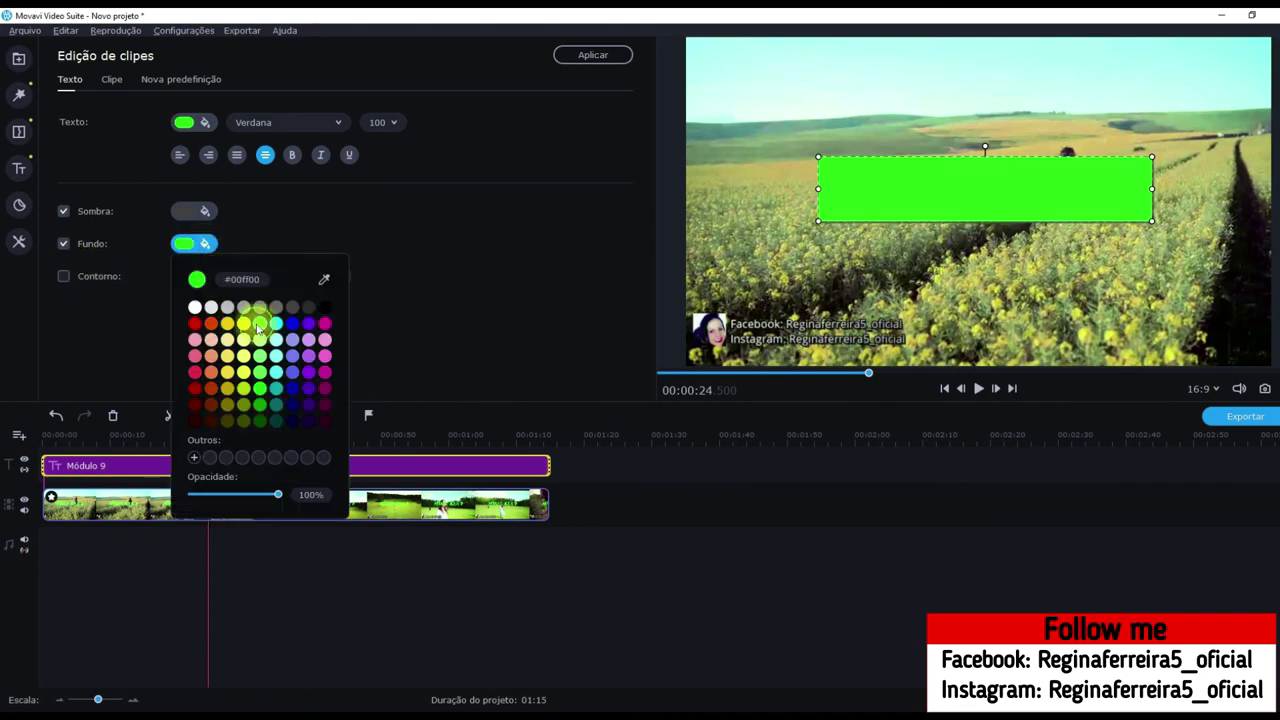
pyautogui.click(467, 598)
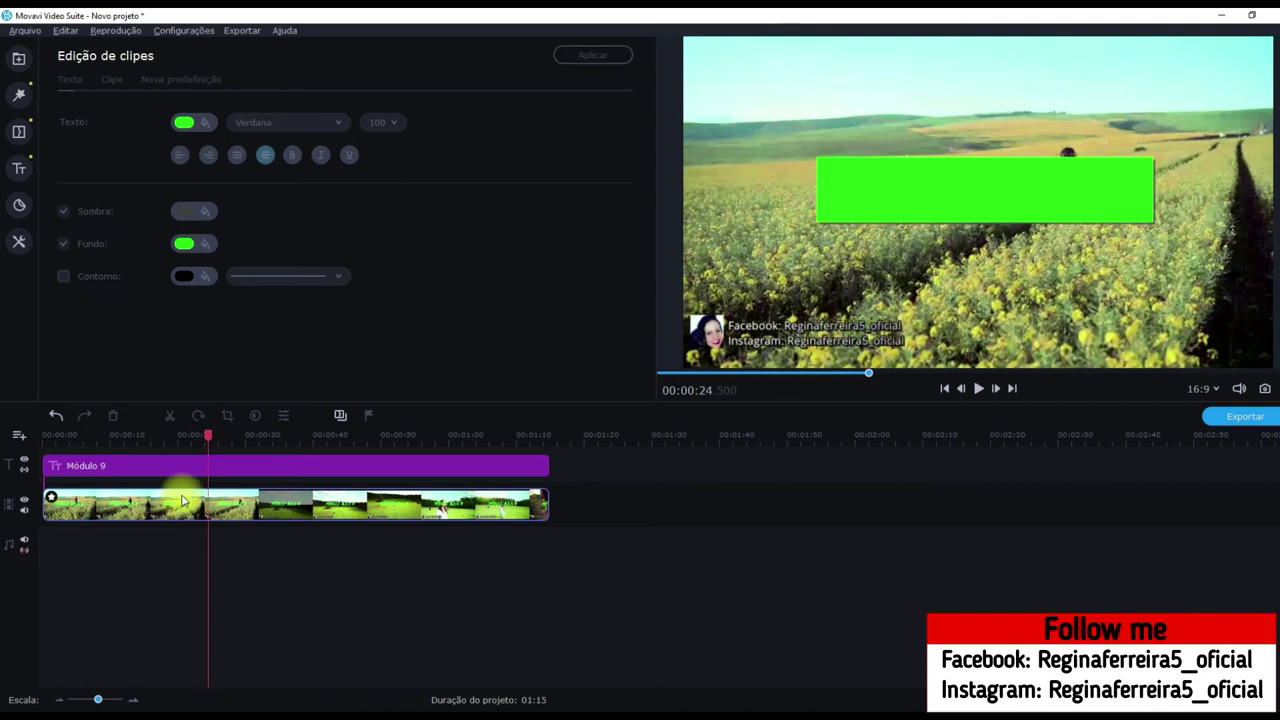
# Try a dark red #c70000 background on the Módulo 9 title and change it back to green #00ff00.
pyautogui.moveTo(207, 434); pyautogui.dragTo(15, 400)
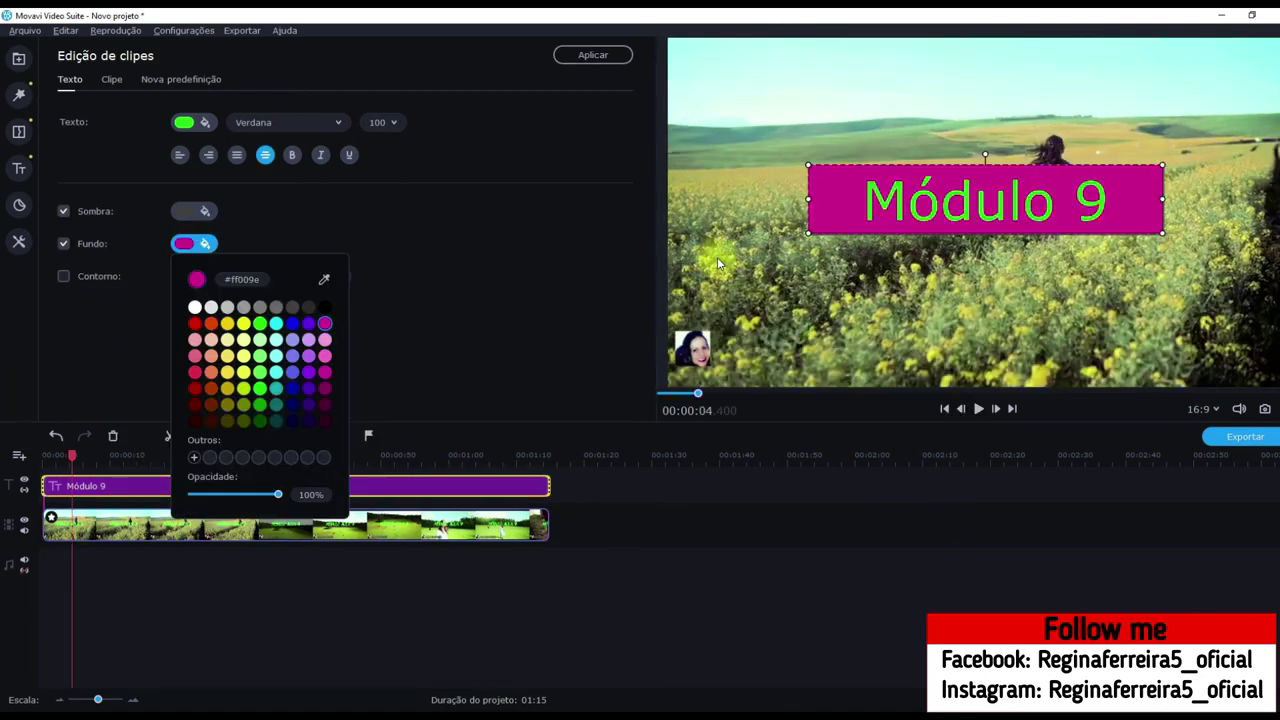
pyautogui.click(197, 390)
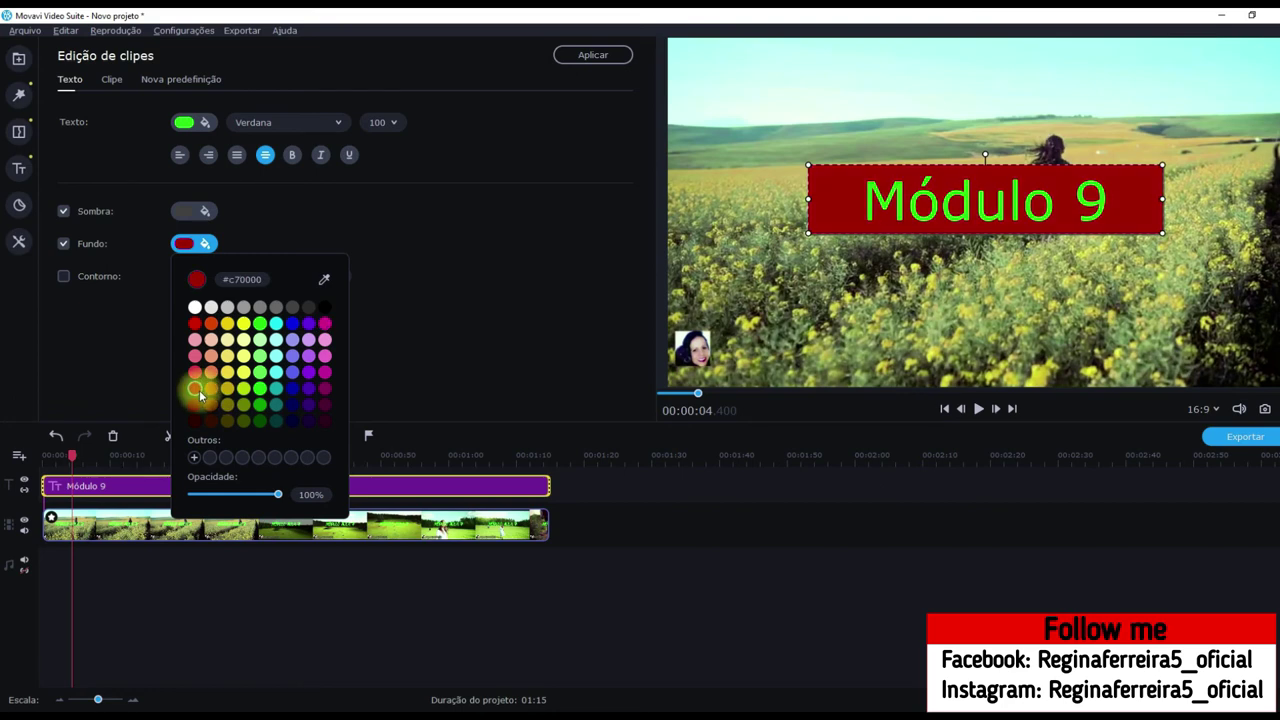
pyautogui.click(206, 243)
pyautogui.click(206, 243)
pyautogui.click(259, 323)
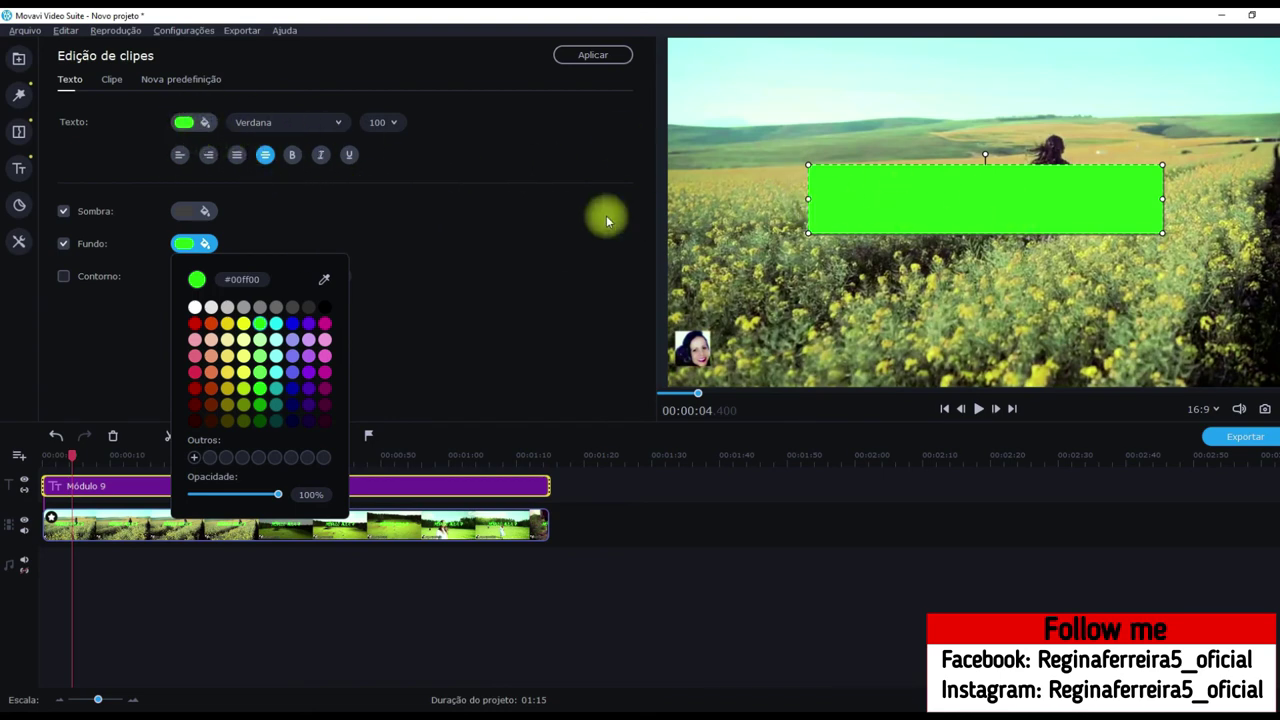
# Try black #000000 and magenta #ff009e as the text colour of the Módulo 9 title.
pyautogui.click(199, 123)
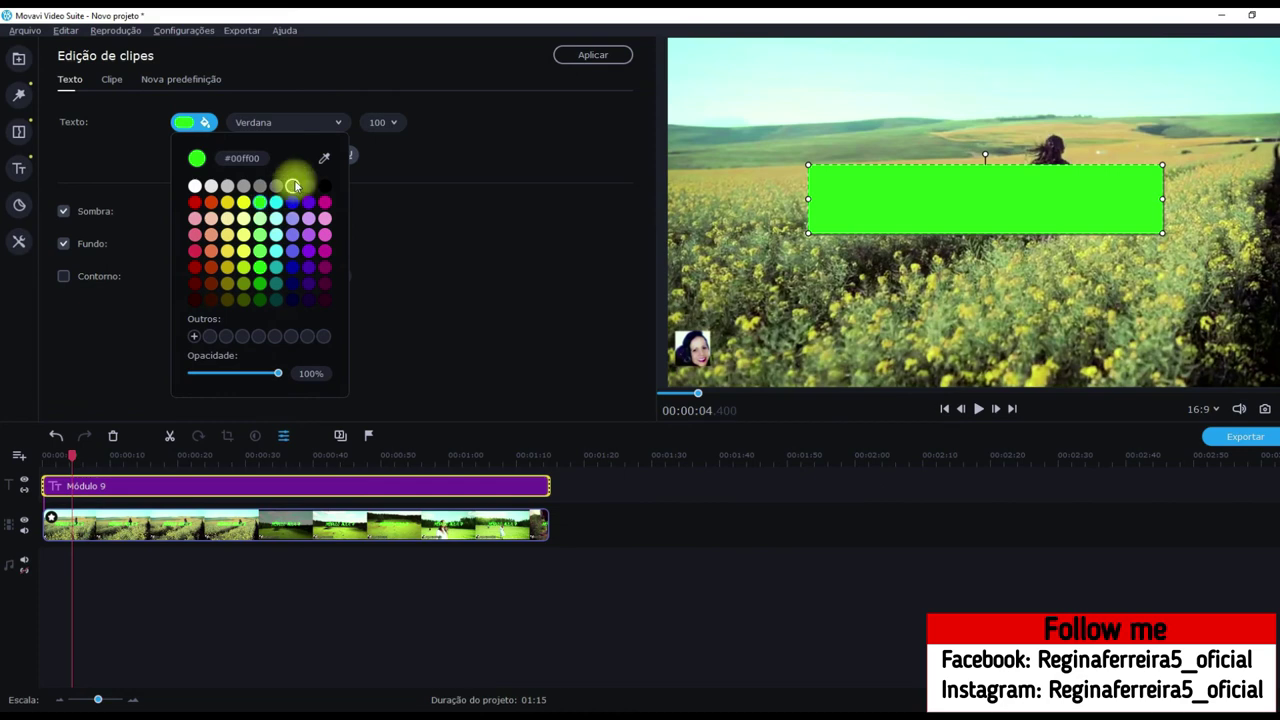
pyautogui.click(324, 187)
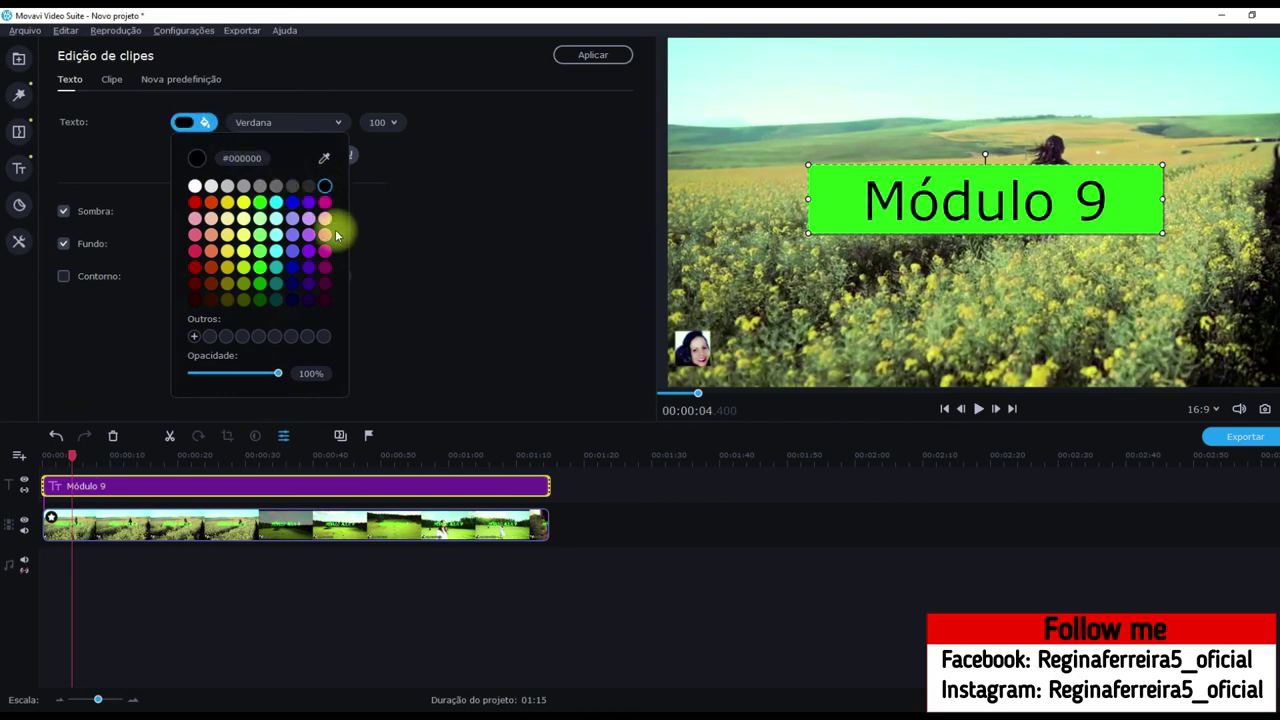
pyautogui.click(324, 202)
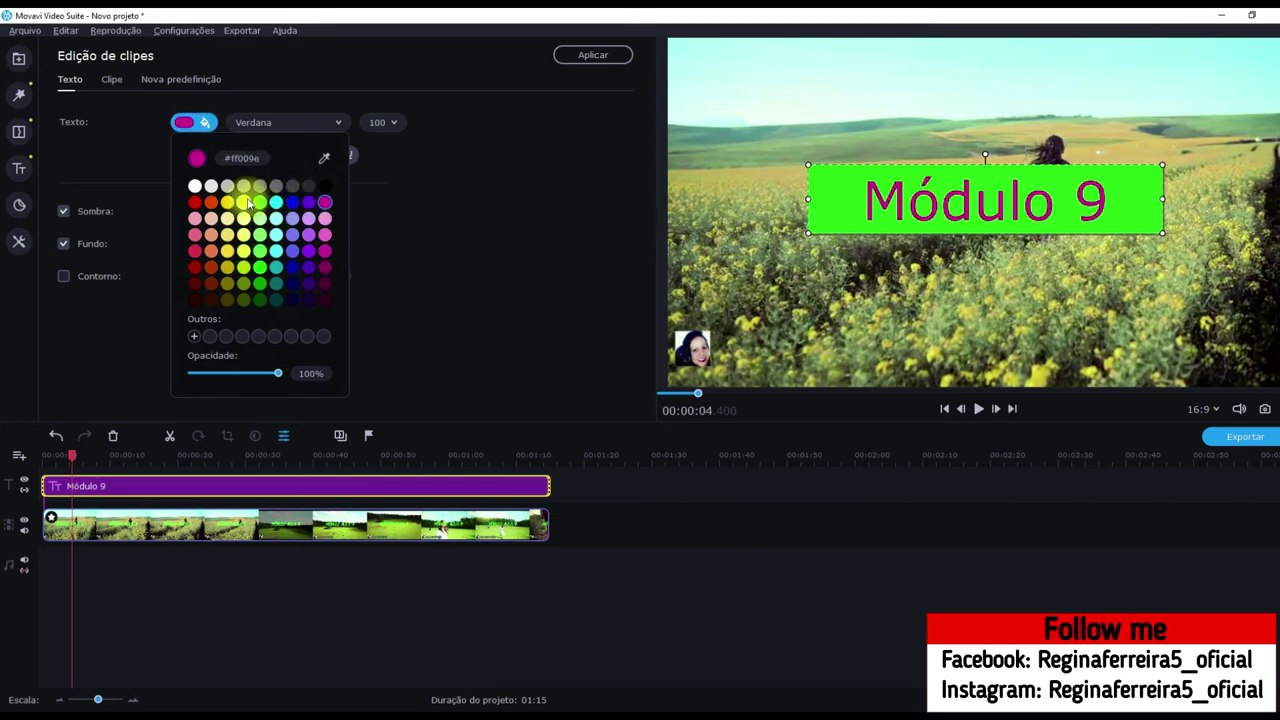
# Switch the title's background off and on again and set its colour to red #ff0000.
pyautogui.click(63, 243)
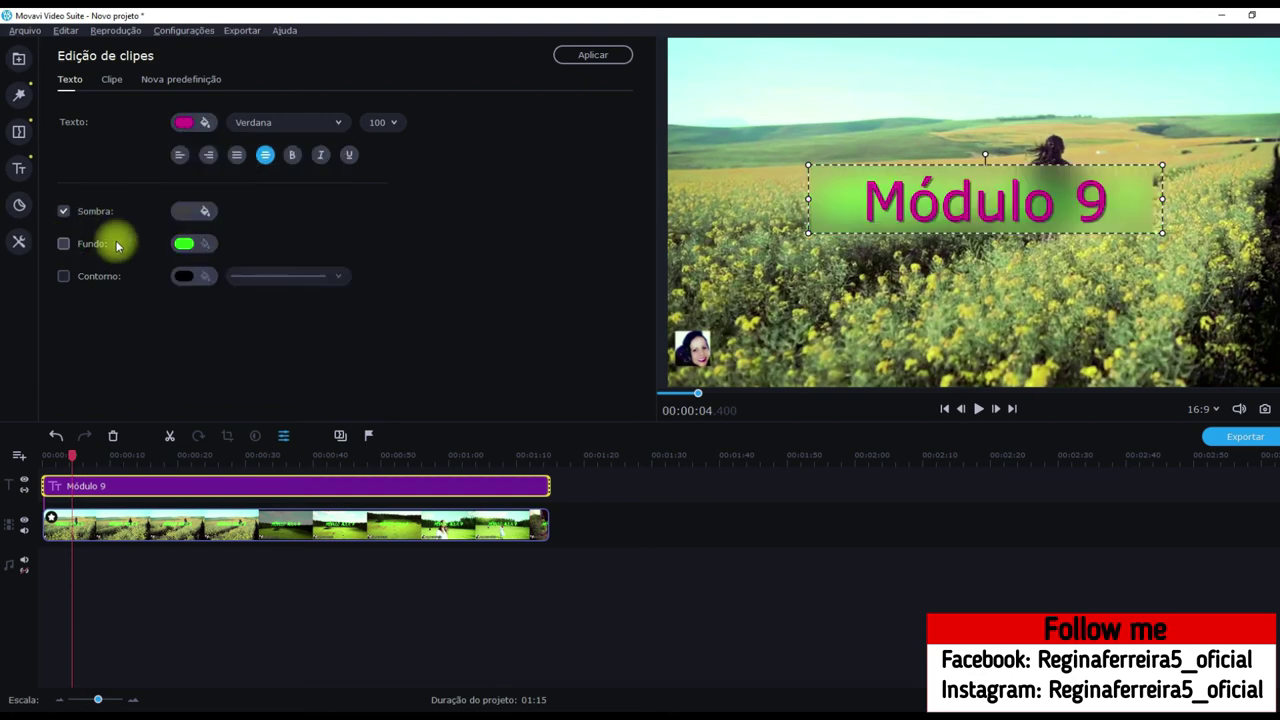
pyautogui.click(63, 243)
pyautogui.click(205, 245)
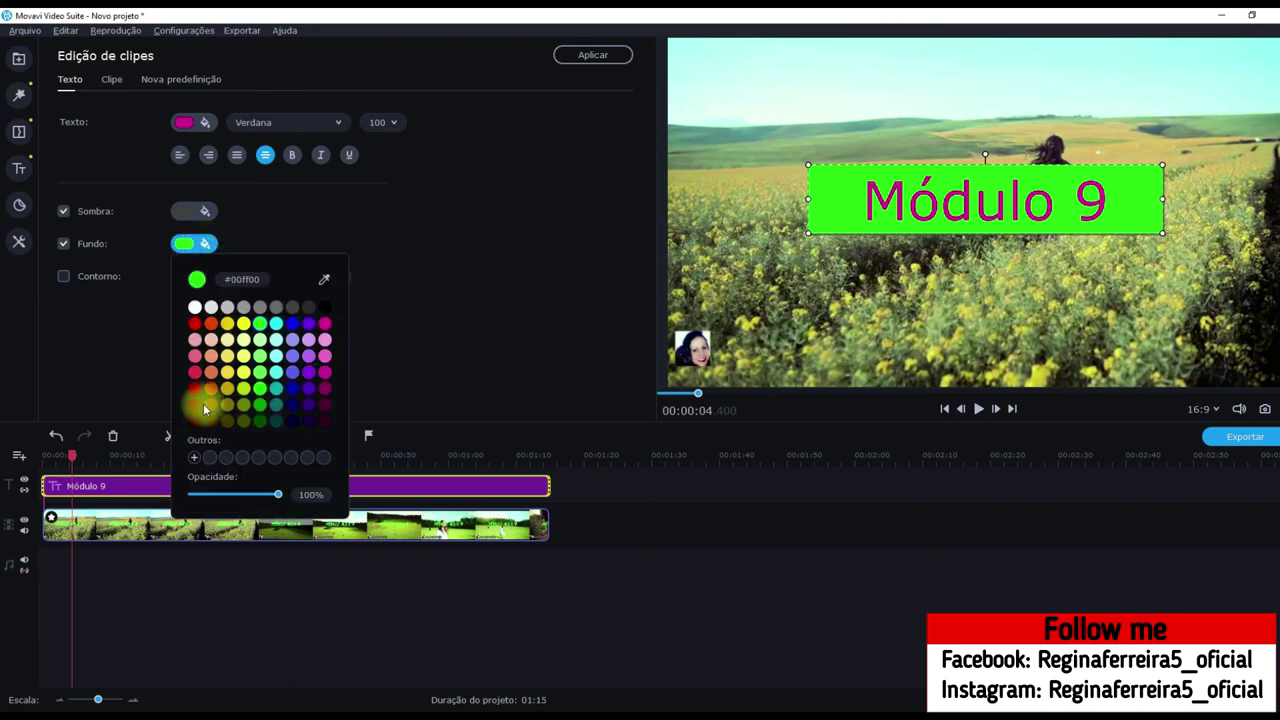
pyautogui.click(195, 323)
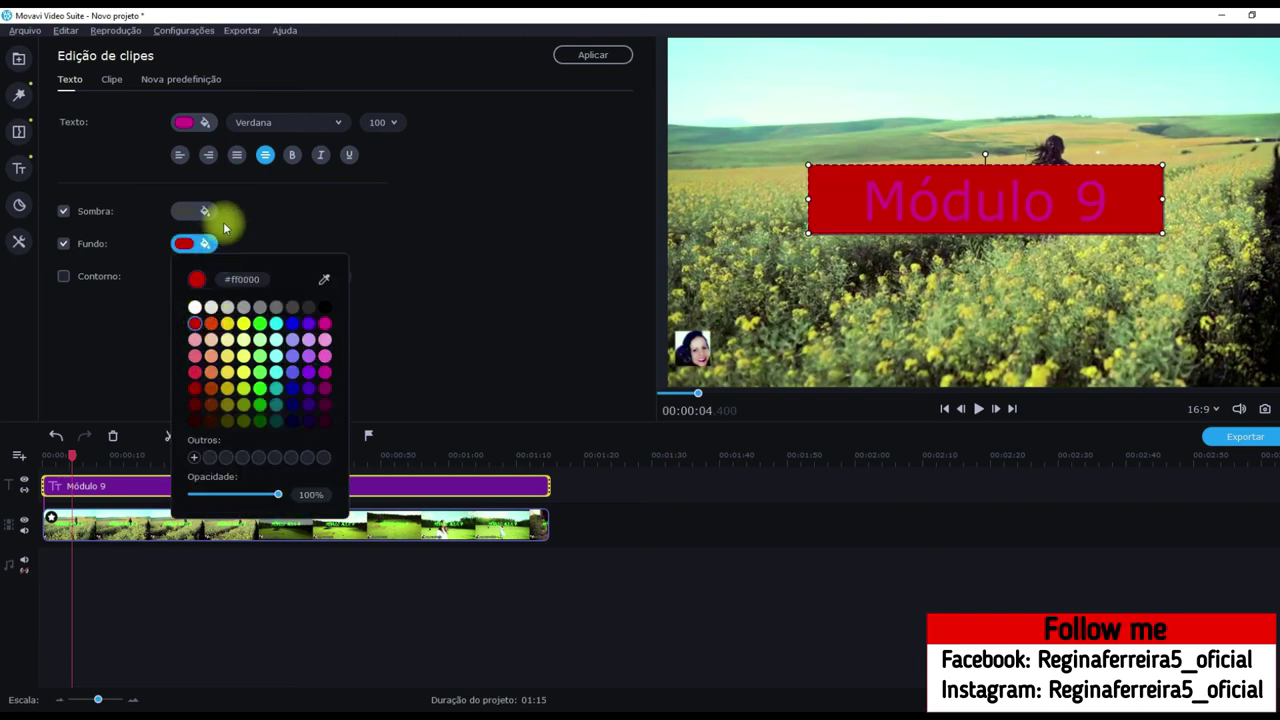
# Set the text colour of the Módulo 9 title to black #000000.
pyautogui.click(200, 126)
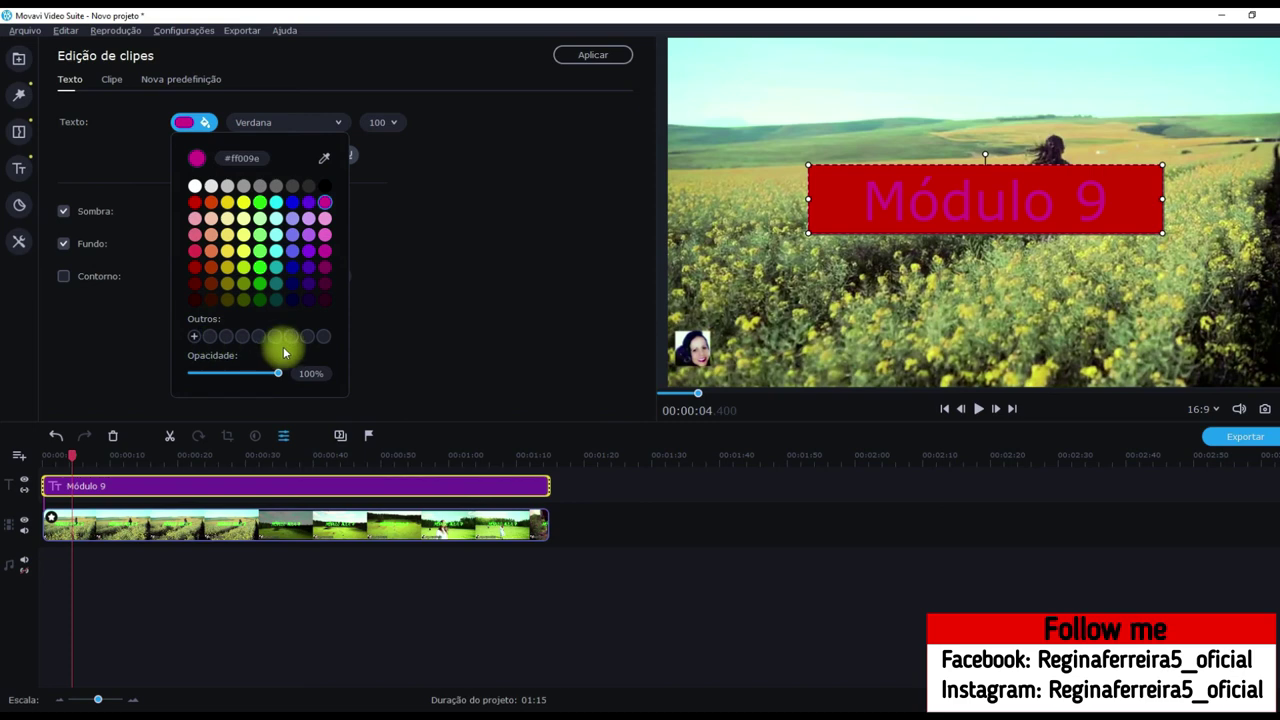
pyautogui.click(325, 186)
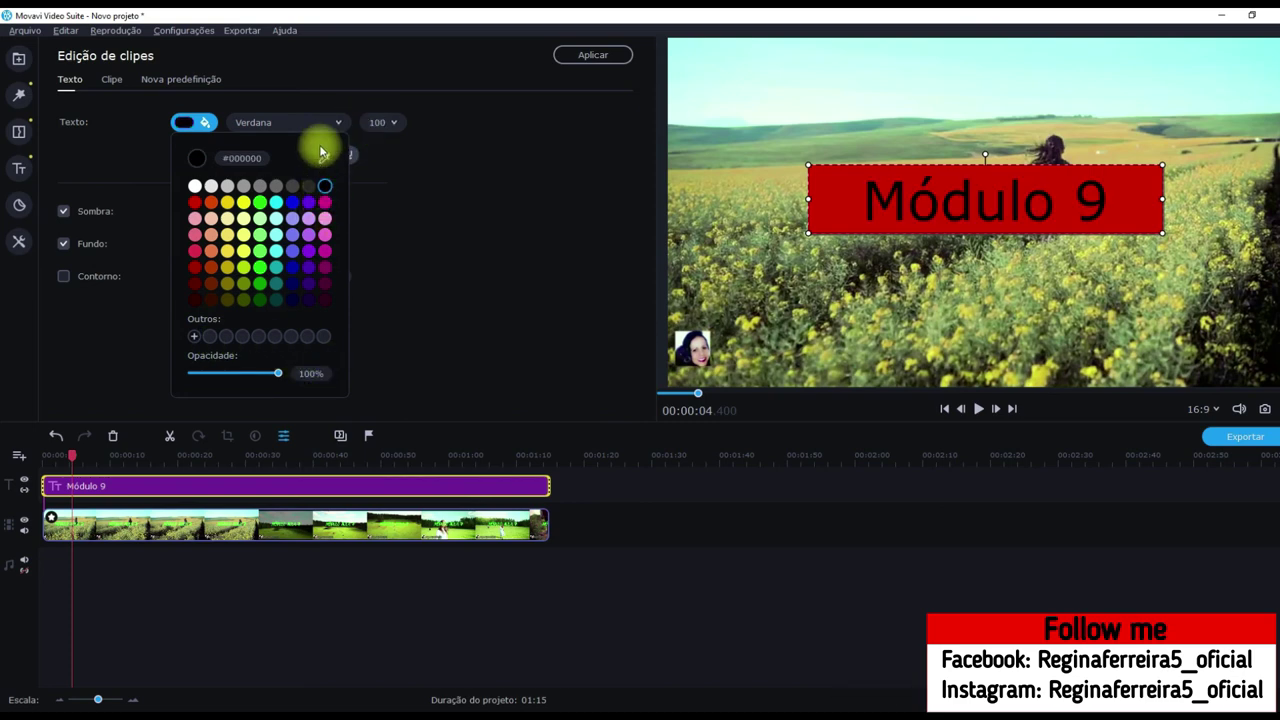
pyautogui.click(409, 349)
# Try the Terminator Two font on the Módulo 9 title and replace it with a bolder Source Sans Pro variant.
pyautogui.click(254, 118)
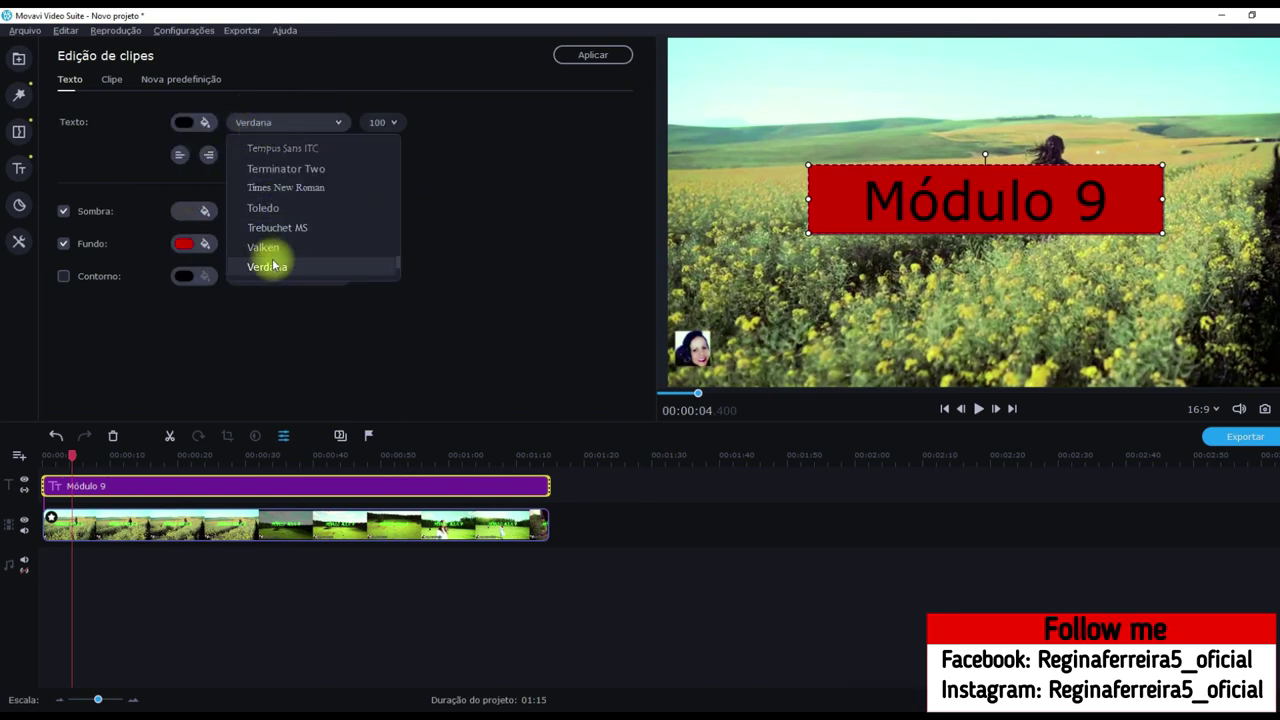
pyautogui.click(300, 172)
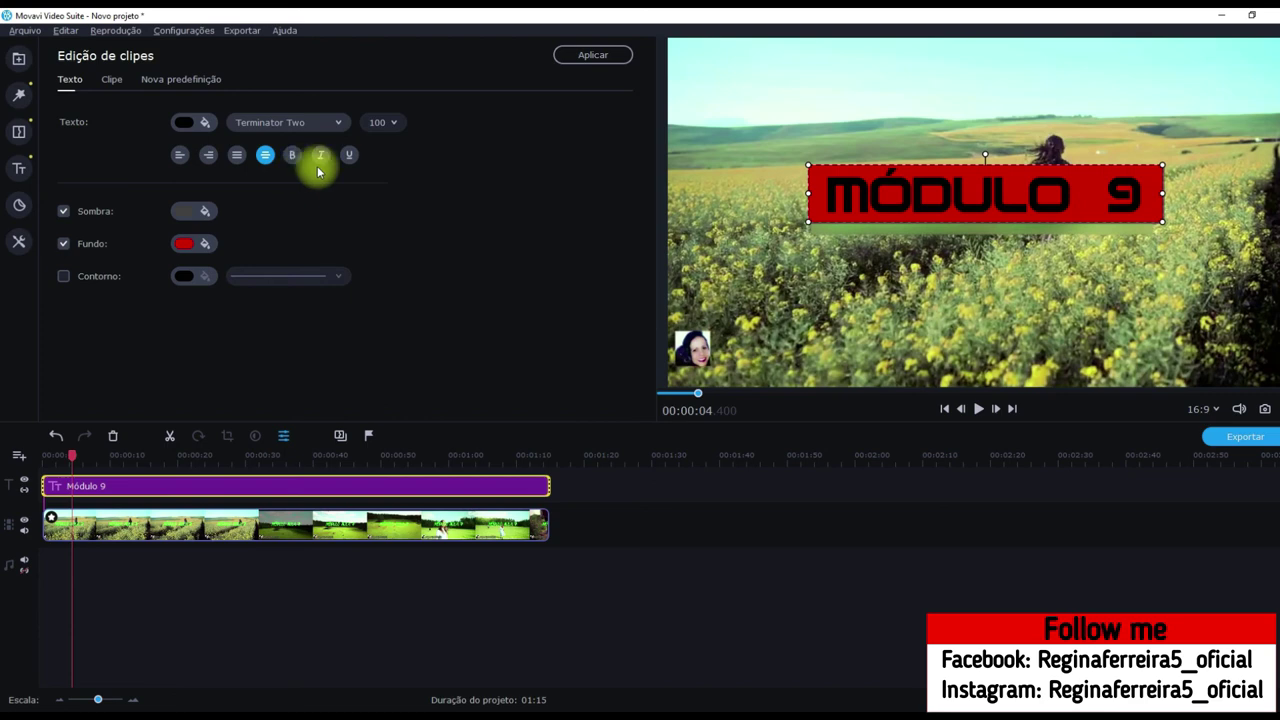
pyautogui.click(294, 120)
pyautogui.scroll(2, 306, 175)
pyautogui.click(316, 176)
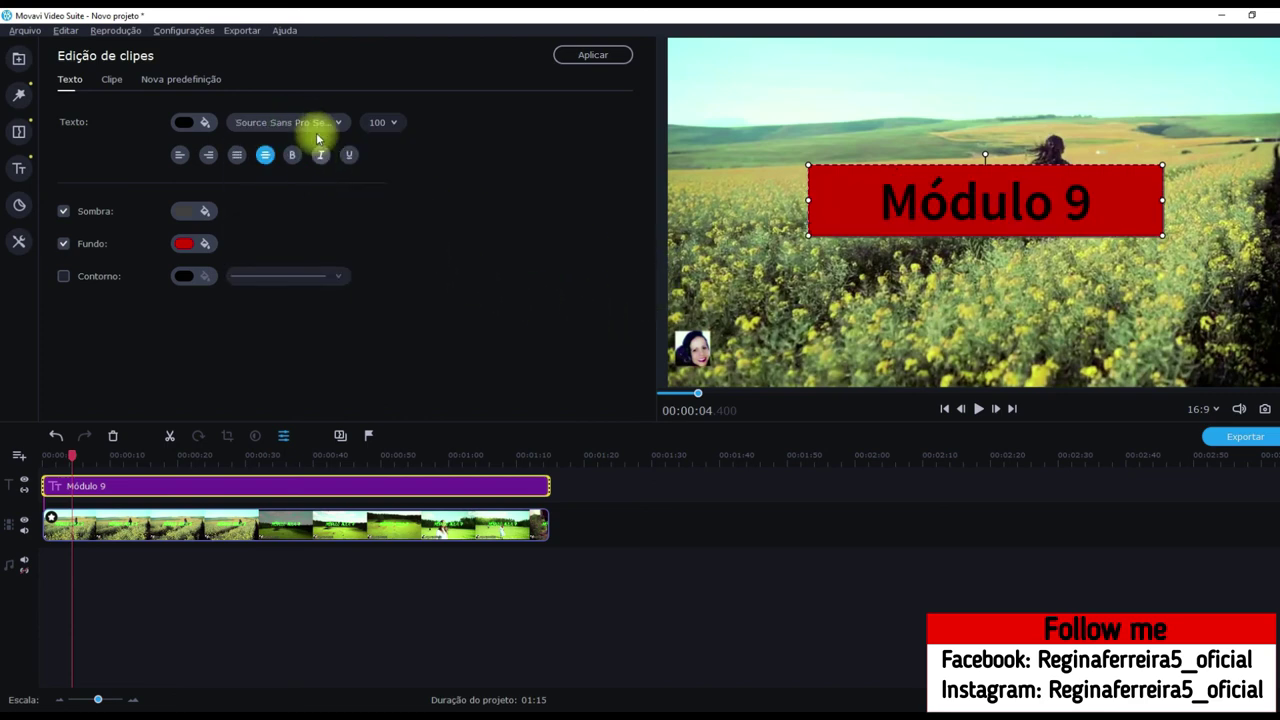
# Set the font of the Módulo 9 title to Source Sans Pro Black.
pyautogui.click(319, 123)
pyautogui.scroll(2, 313, 185)
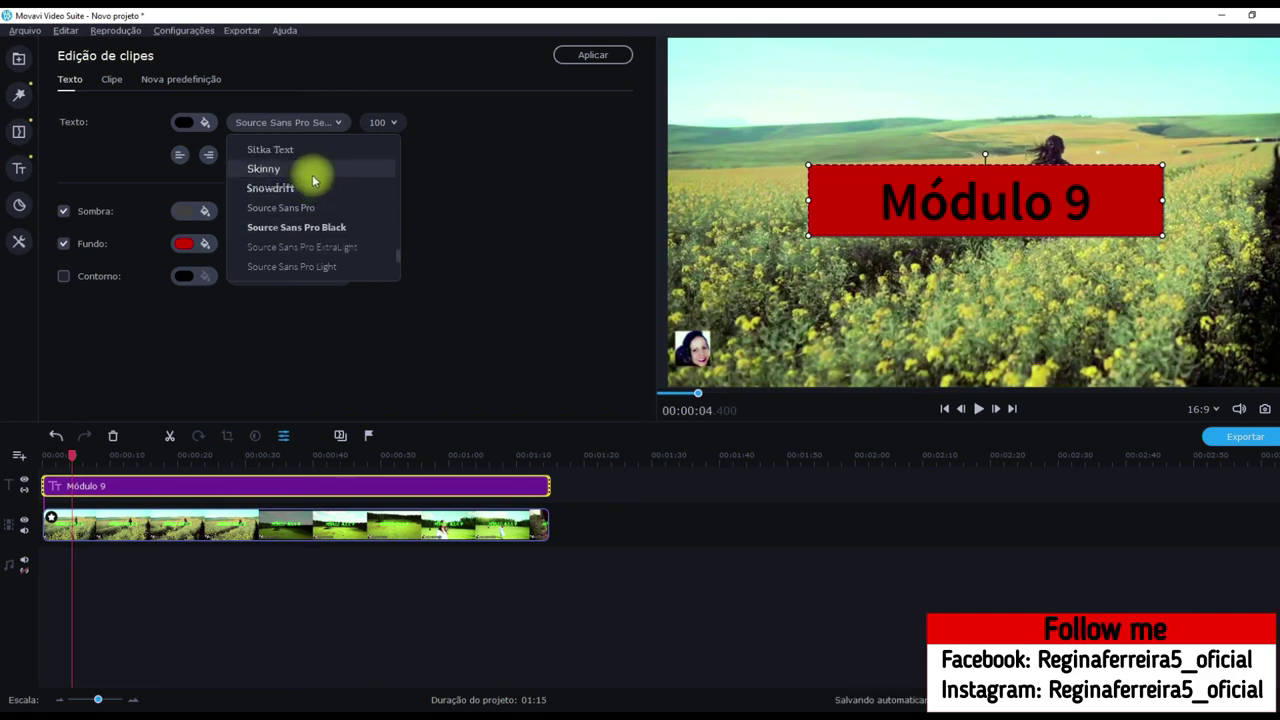
pyautogui.click(305, 228)
# Turn on the outline of the Módulo 9 title and choose a thicker line for it.
pyautogui.click(62, 277)
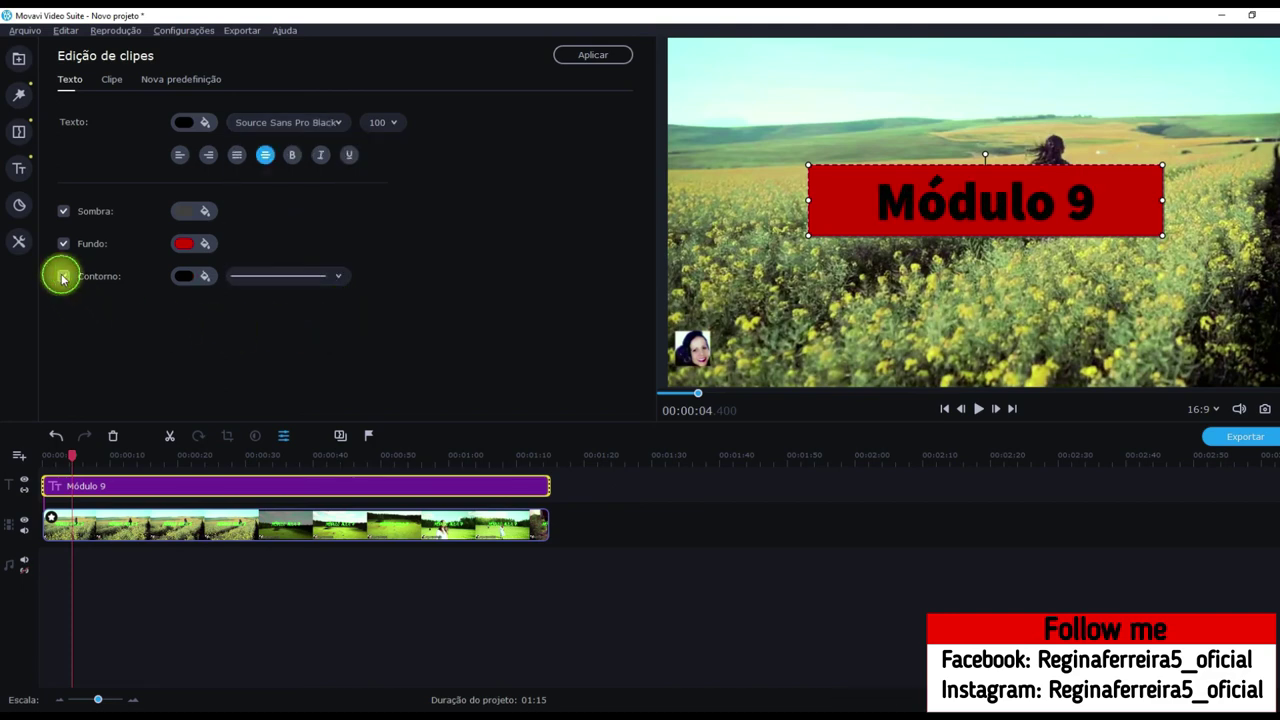
pyautogui.click(259, 279)
pyautogui.click(263, 315)
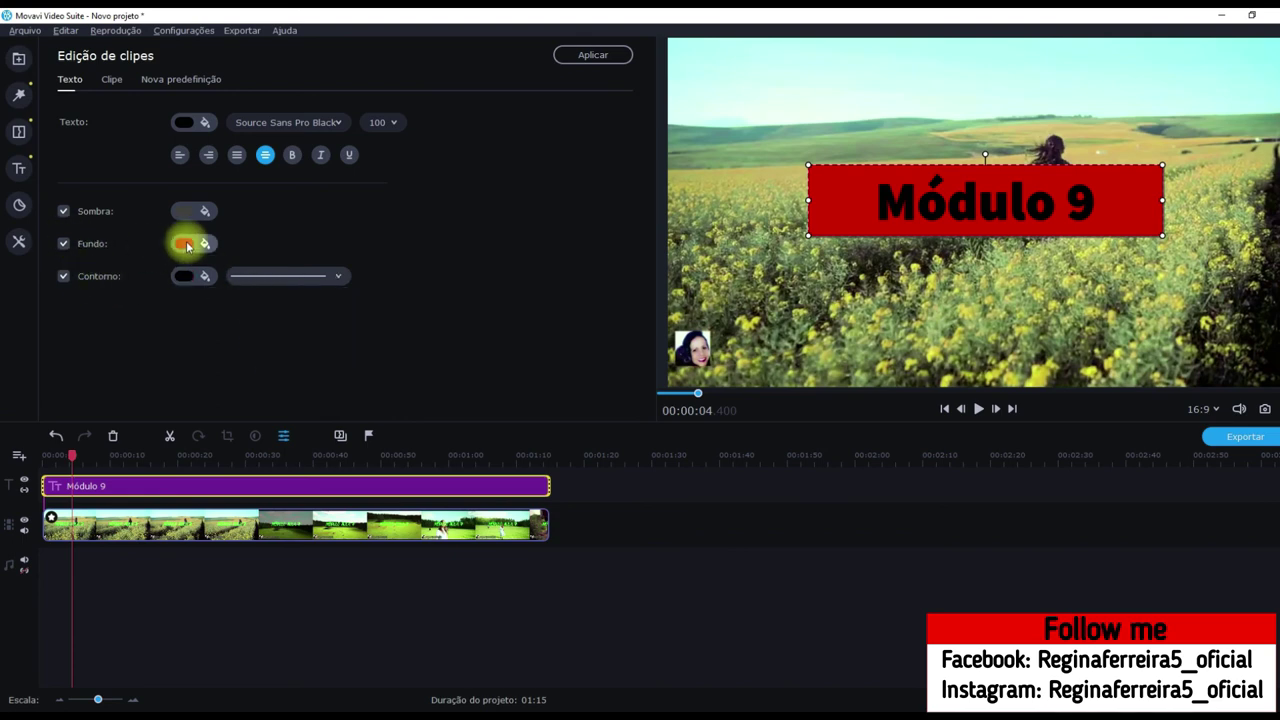
pyautogui.click(291, 276)
pyautogui.click(300, 360)
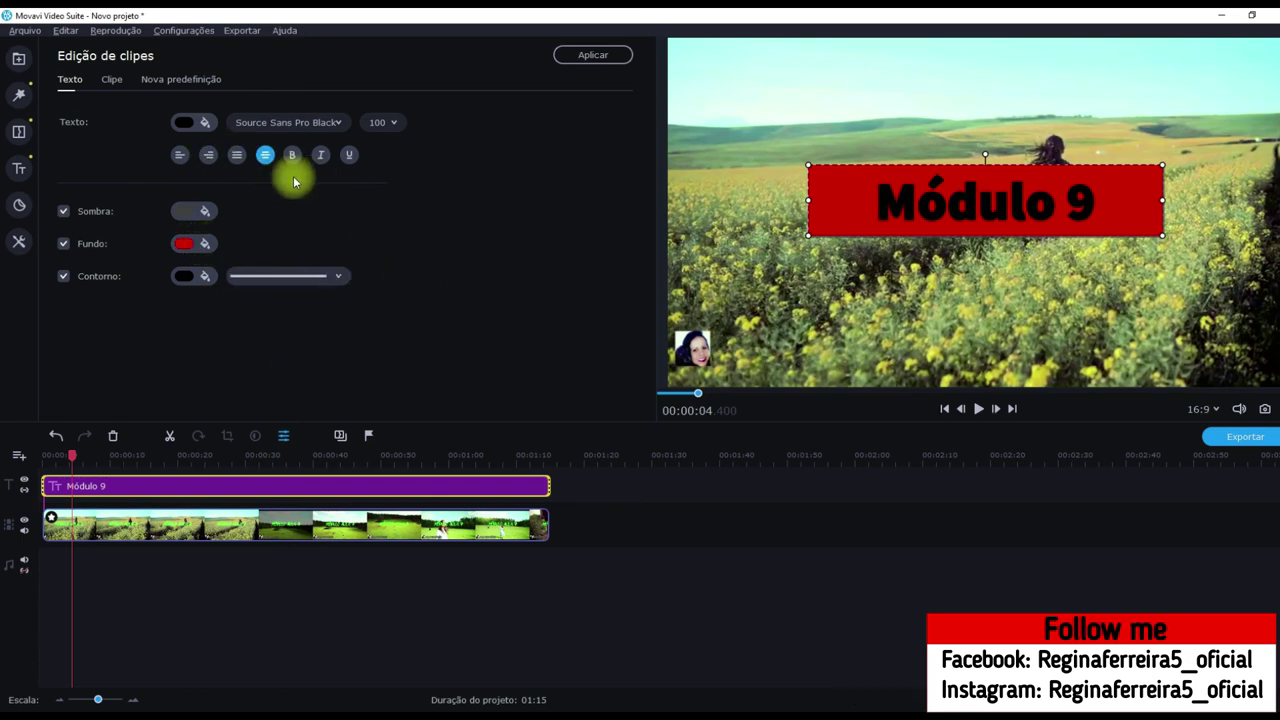
# Try a different alignment and the bold, italic and underline styles on the Módulo 9 title, then restore centred plain text.
pyautogui.click(237, 155)
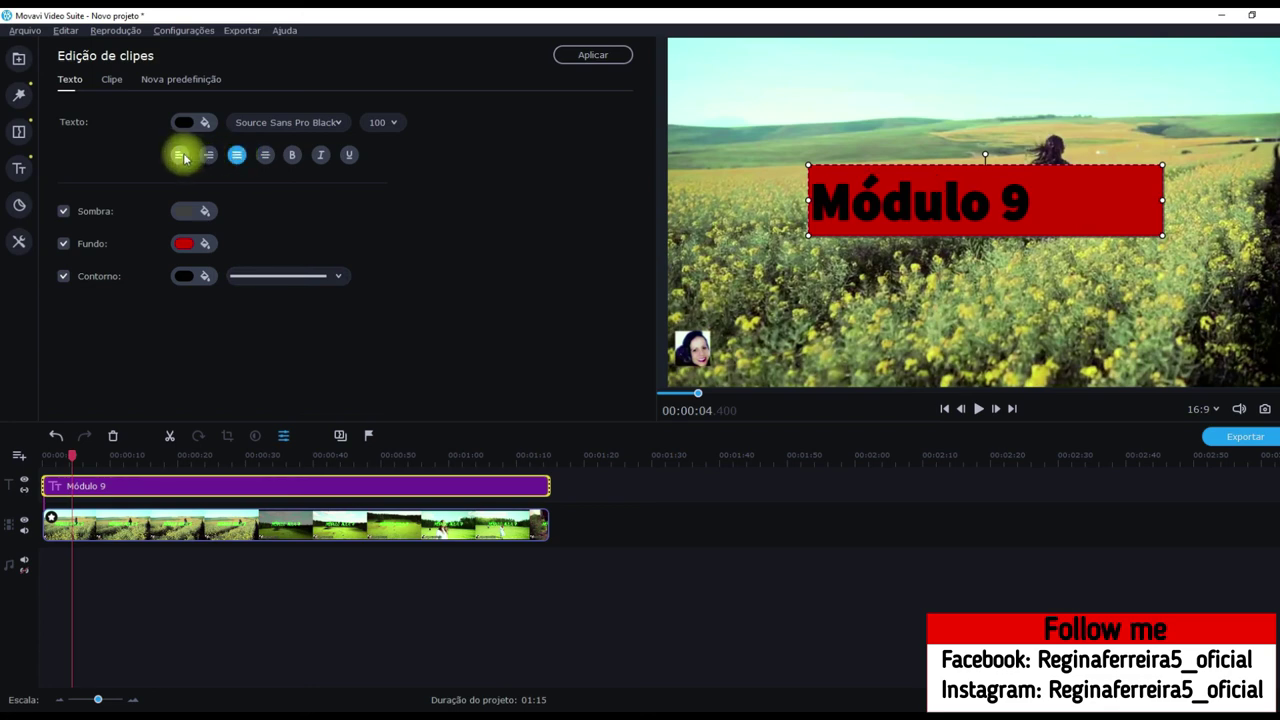
pyautogui.click(265, 156)
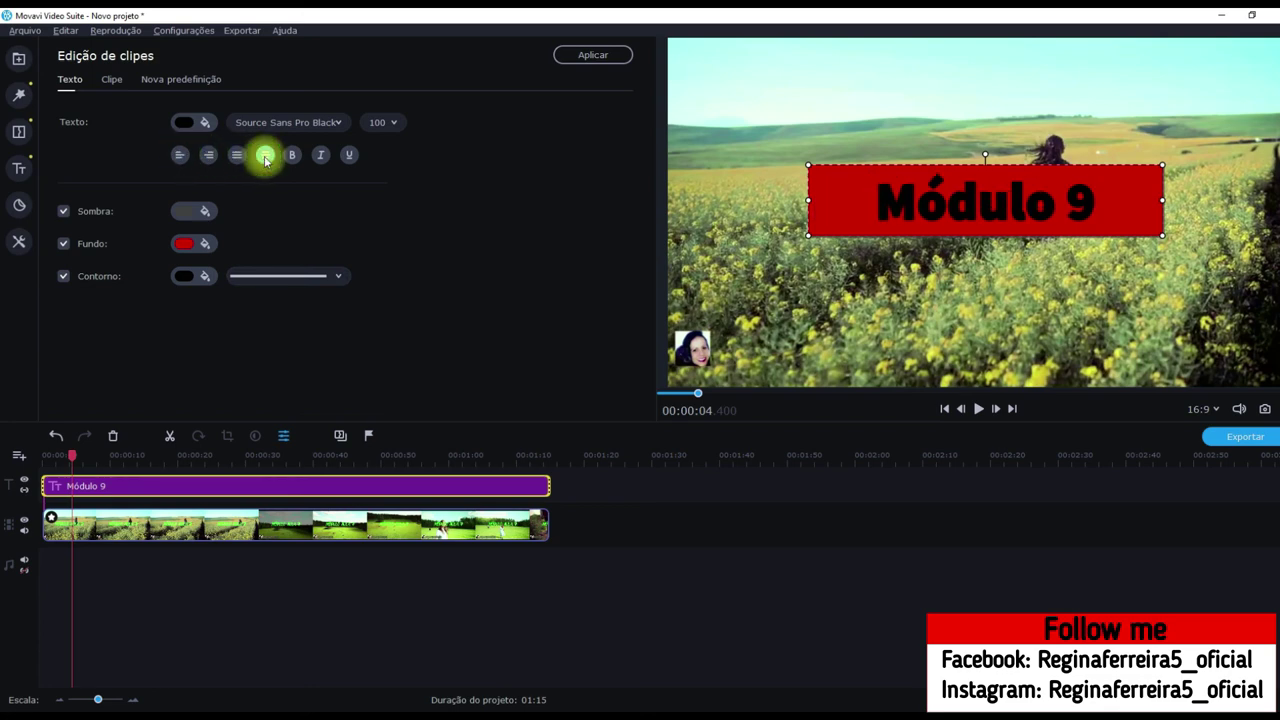
pyautogui.click(321, 155)
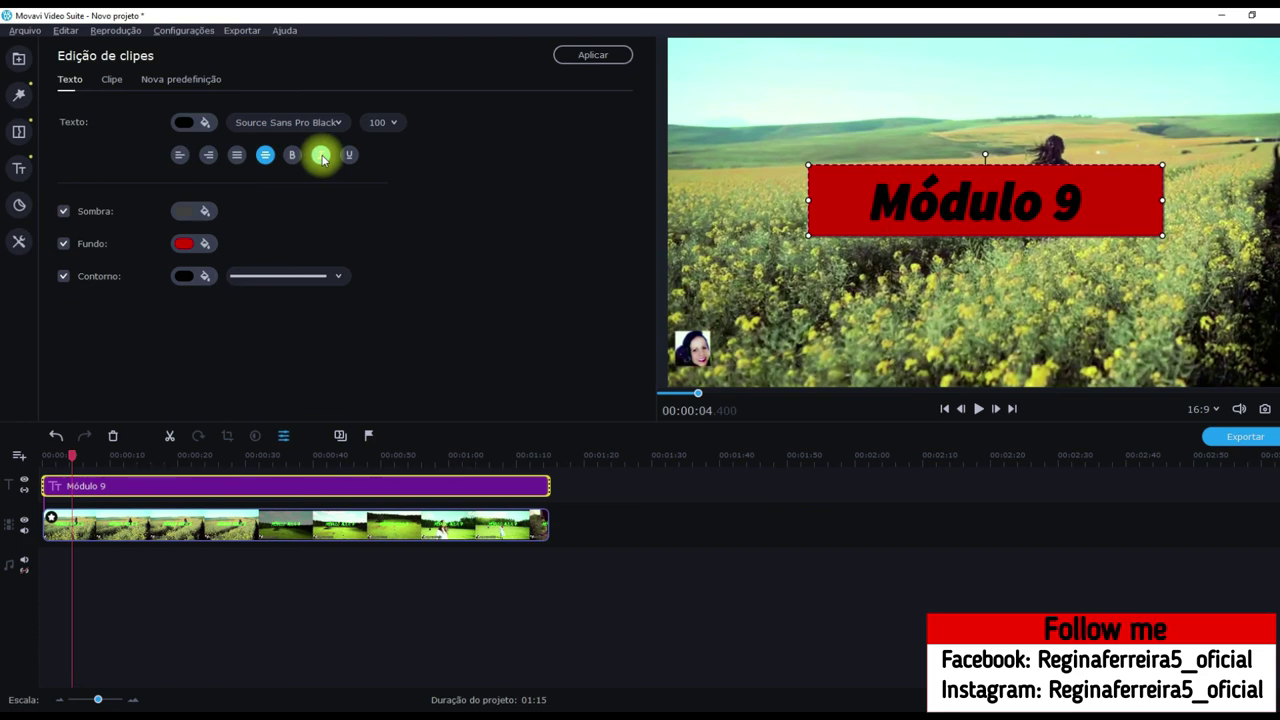
pyautogui.click(350, 156)
pyautogui.click(321, 156)
pyautogui.click(321, 156)
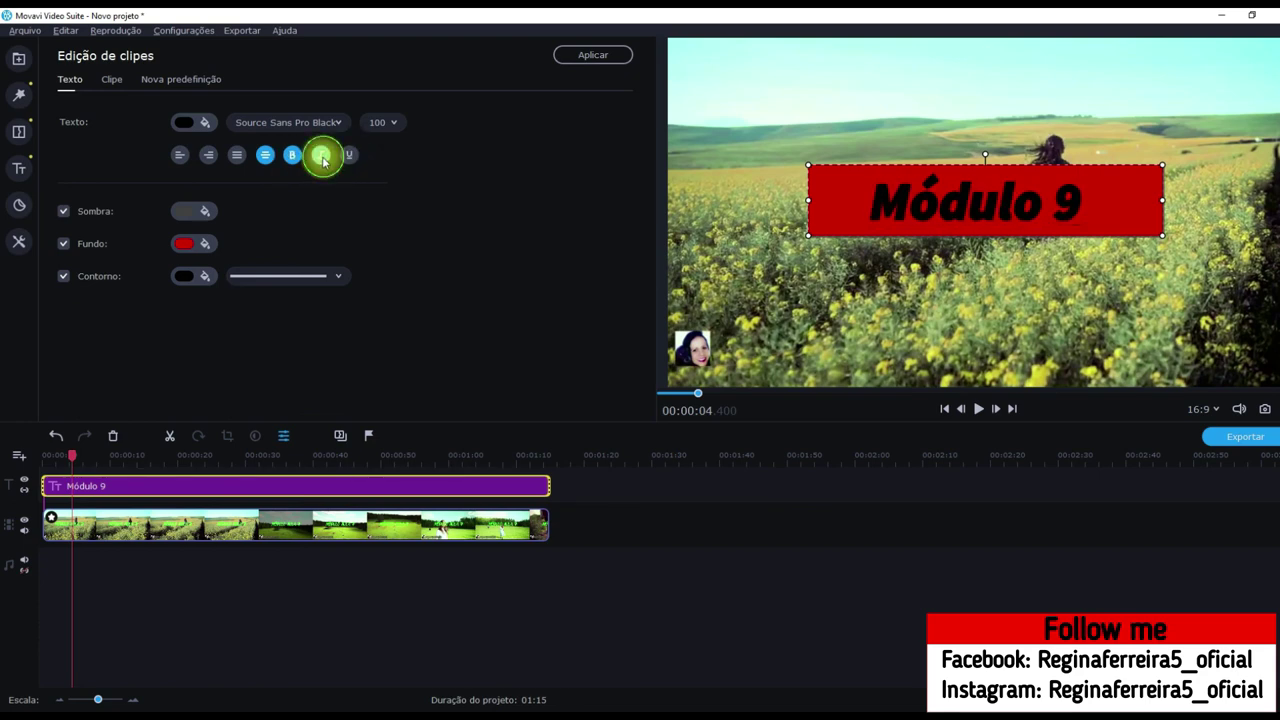
pyautogui.click(350, 156)
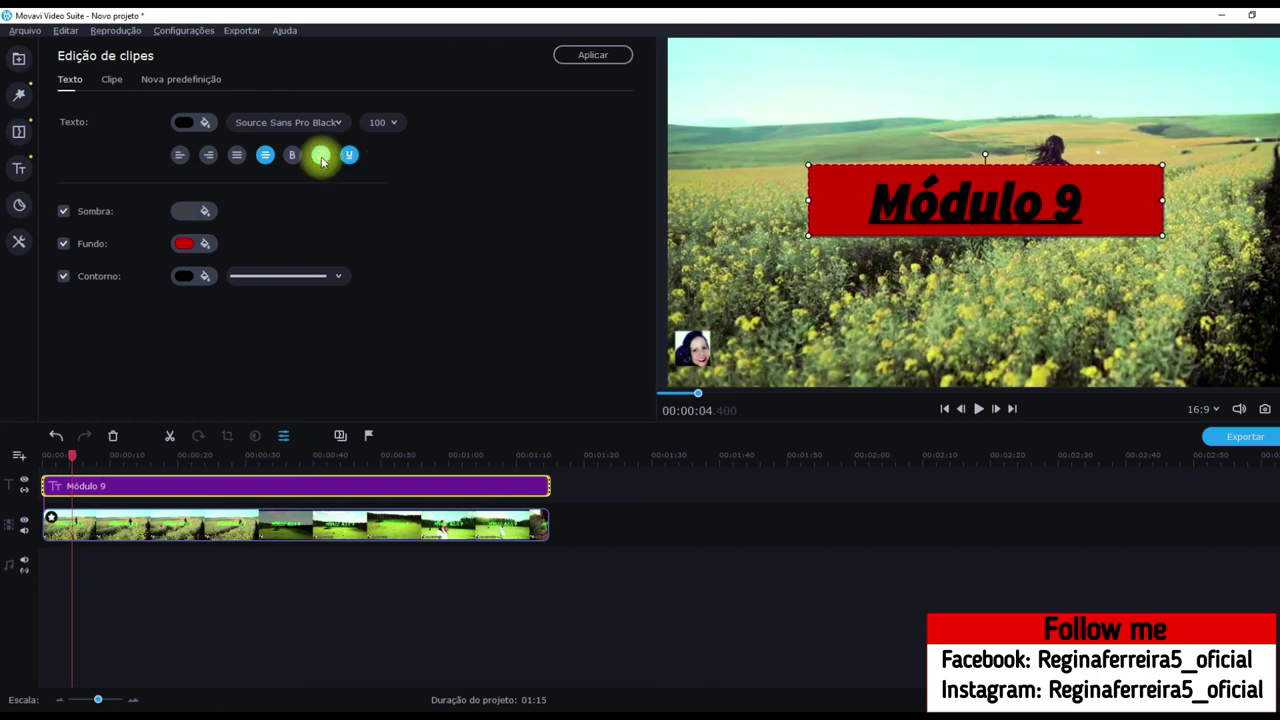
pyautogui.click(321, 156)
pyautogui.click(350, 156)
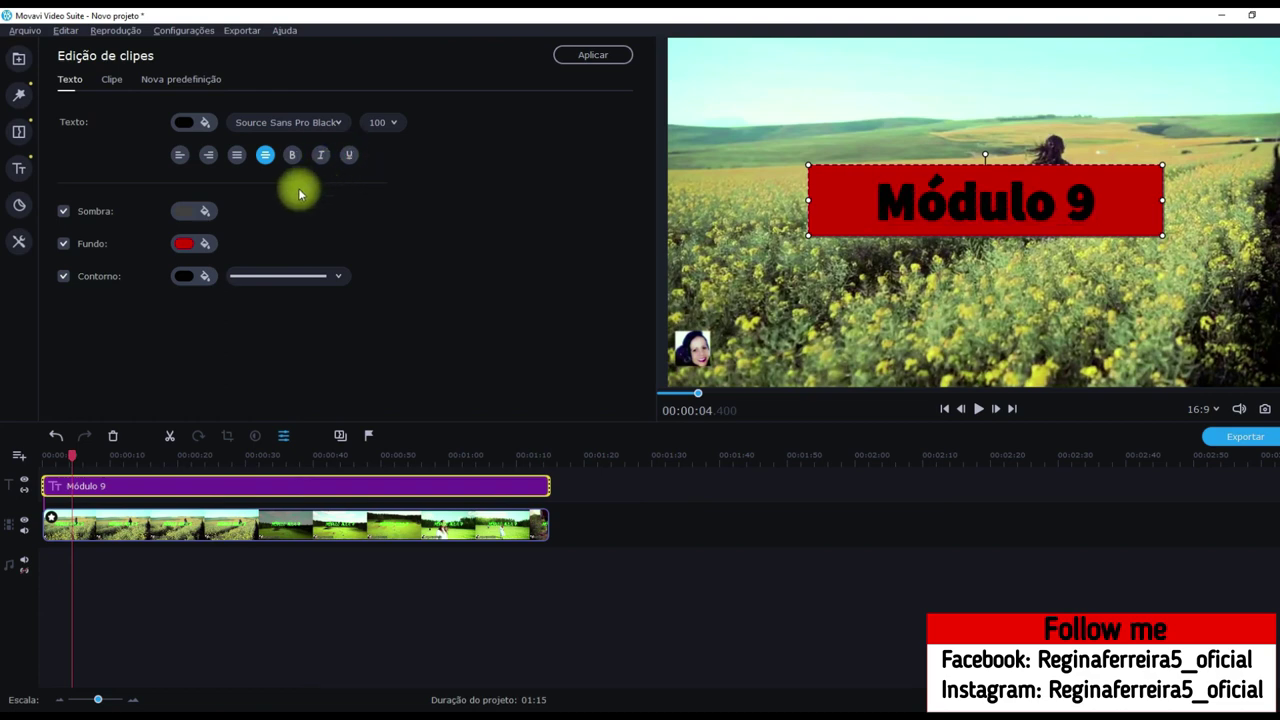
# Examine the font size choices, clip duration and animation speed settings, and new preset options of the Módulo 9 title.
pyautogui.click(395, 123)
pyautogui.click(511, 153)
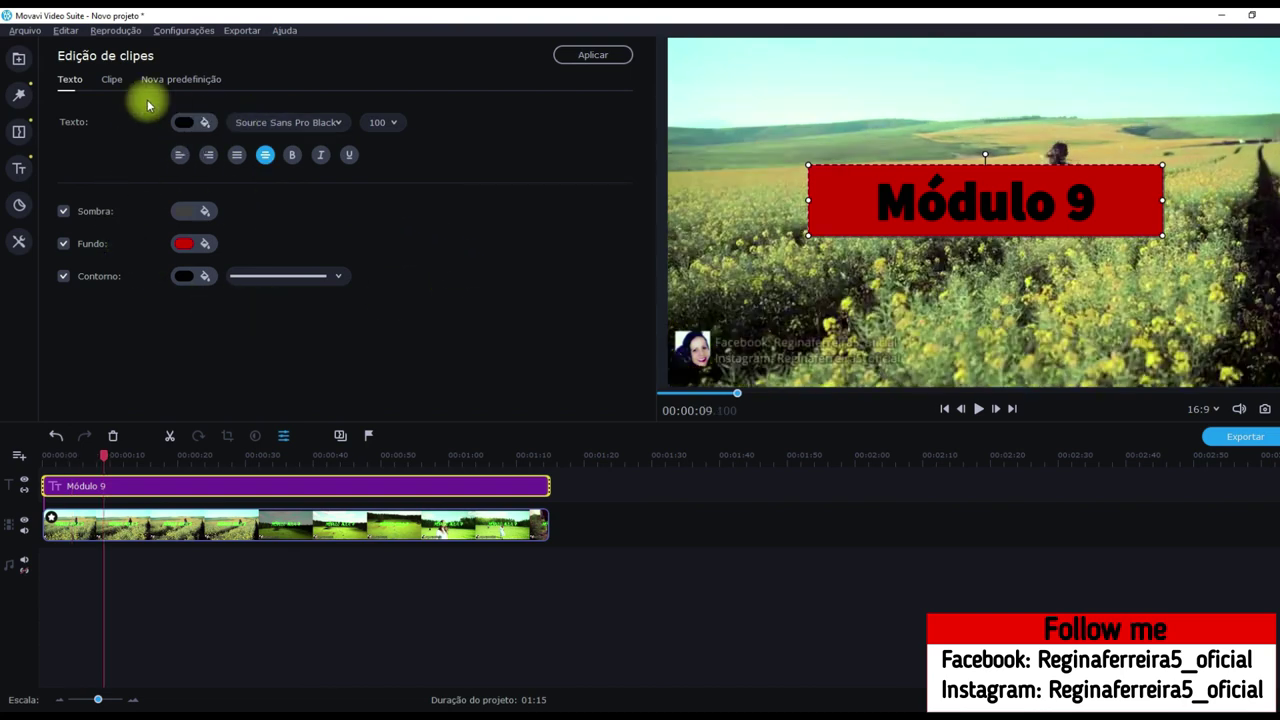
pyautogui.click(165, 79)
pyautogui.click(112, 79)
pyautogui.click(160, 79)
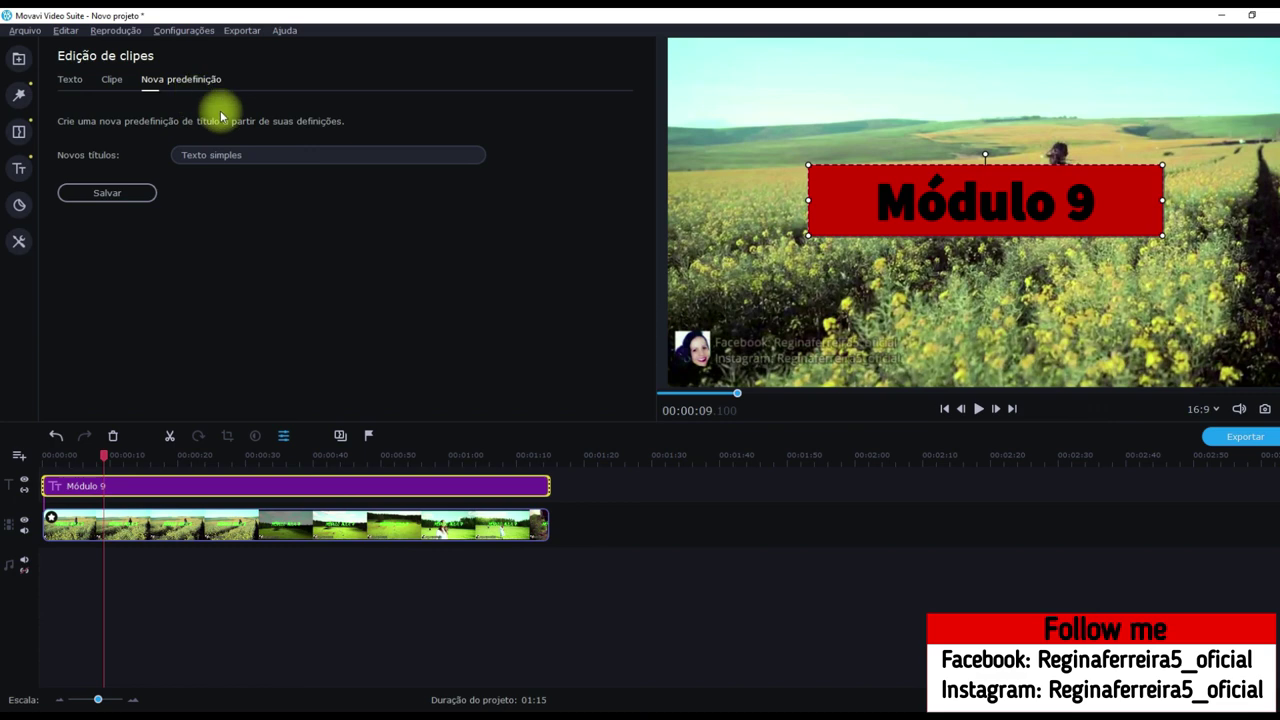
pyautogui.click(111, 79)
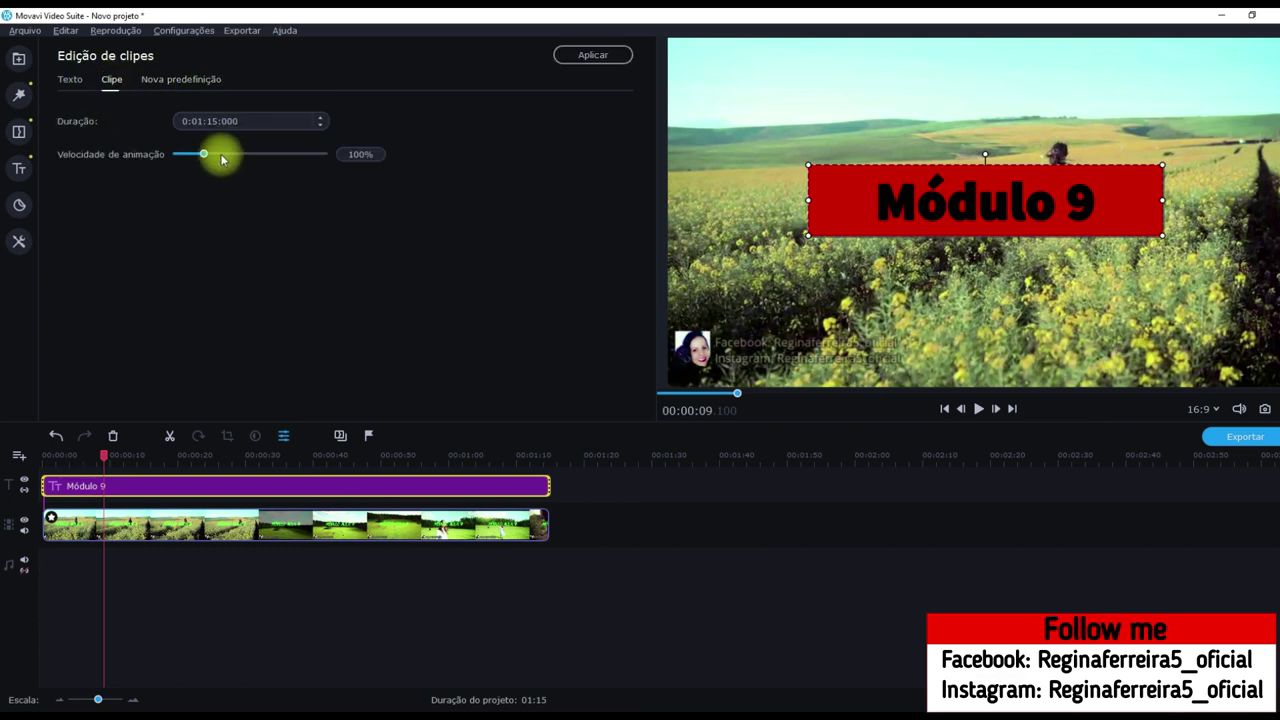
pyautogui.click(70, 80)
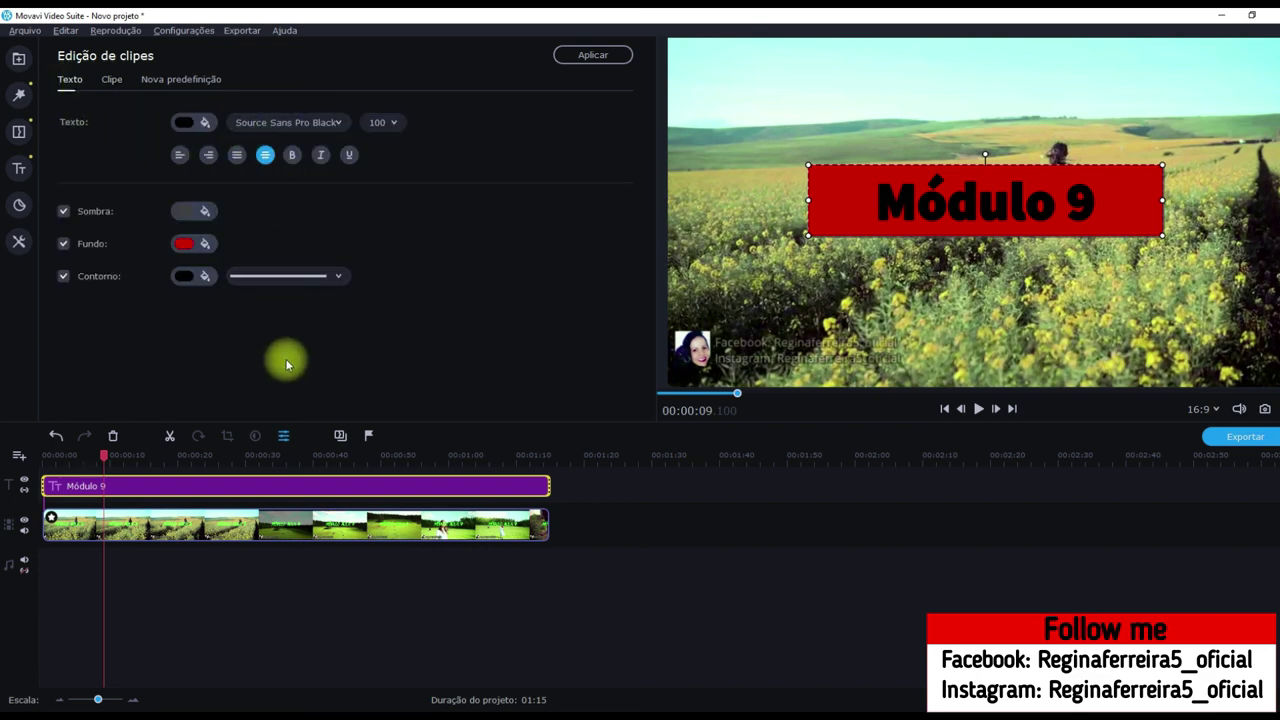
pyautogui.click(111, 82)
pyautogui.click(160, 83)
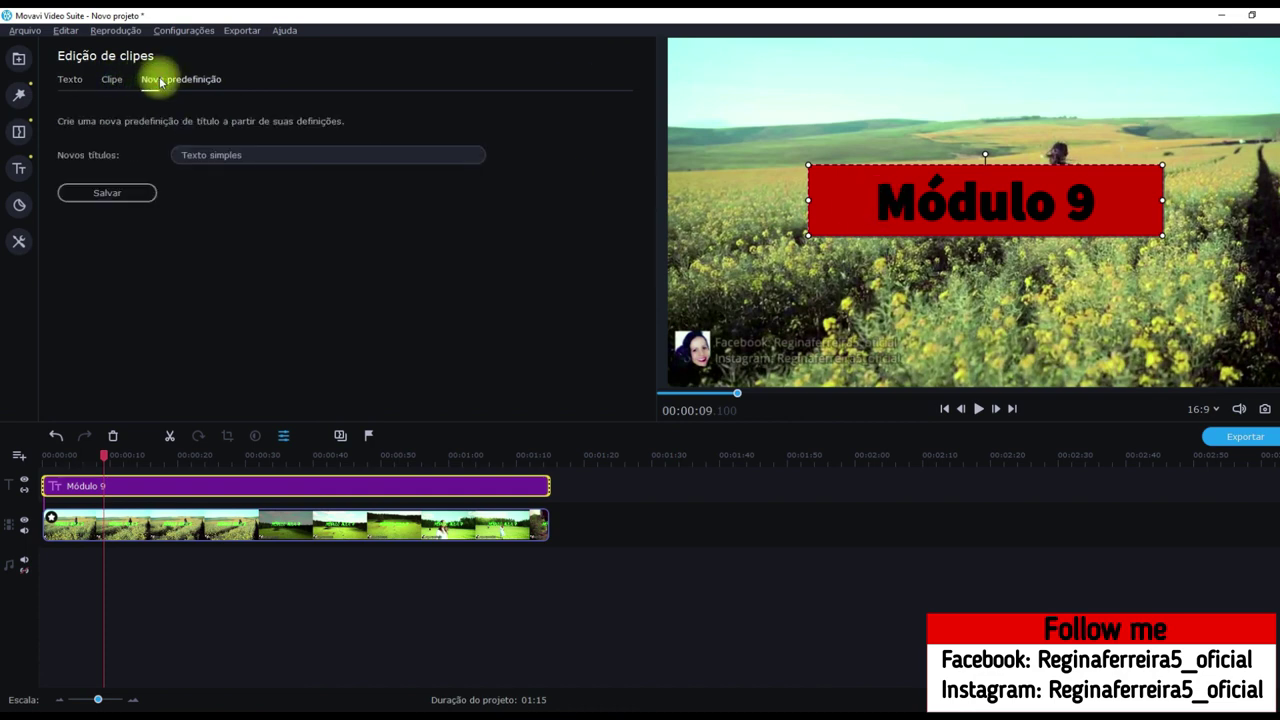
# Browse the complete titles library for the available text styles.
pyautogui.click(20, 172)
pyautogui.scroll(-2, 505, 325)
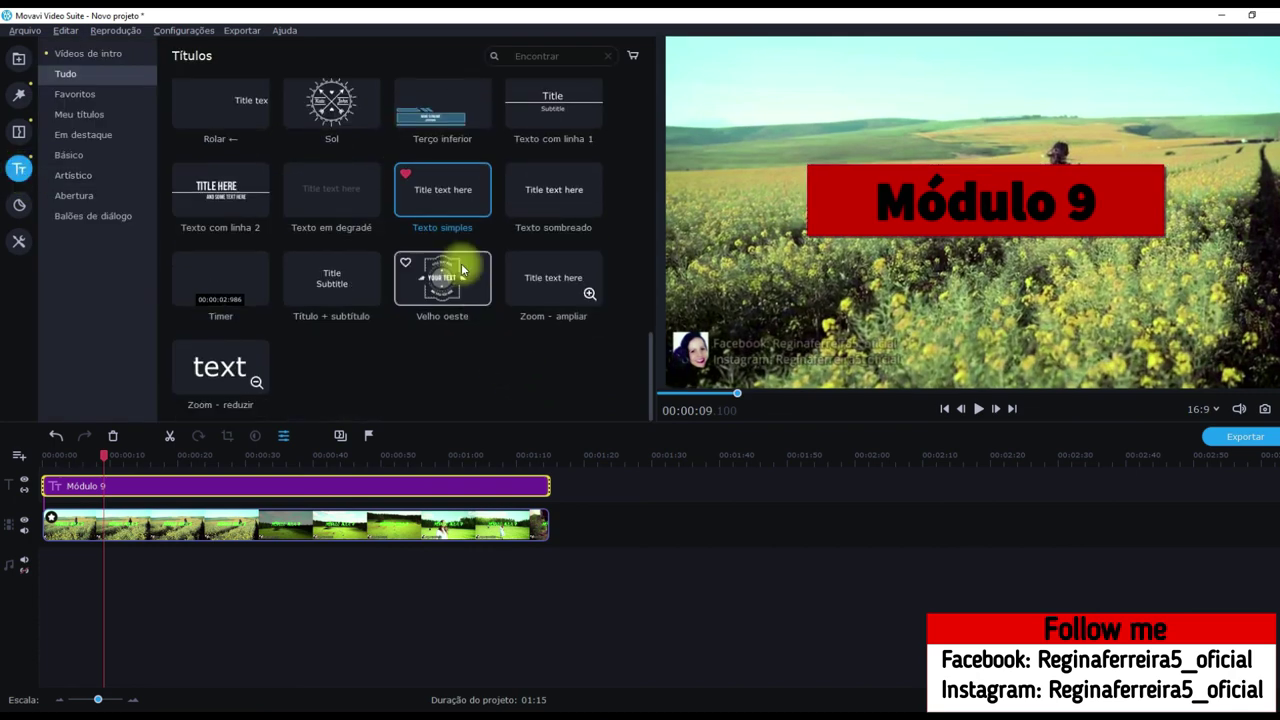
pyautogui.scroll(8, 565, 275)
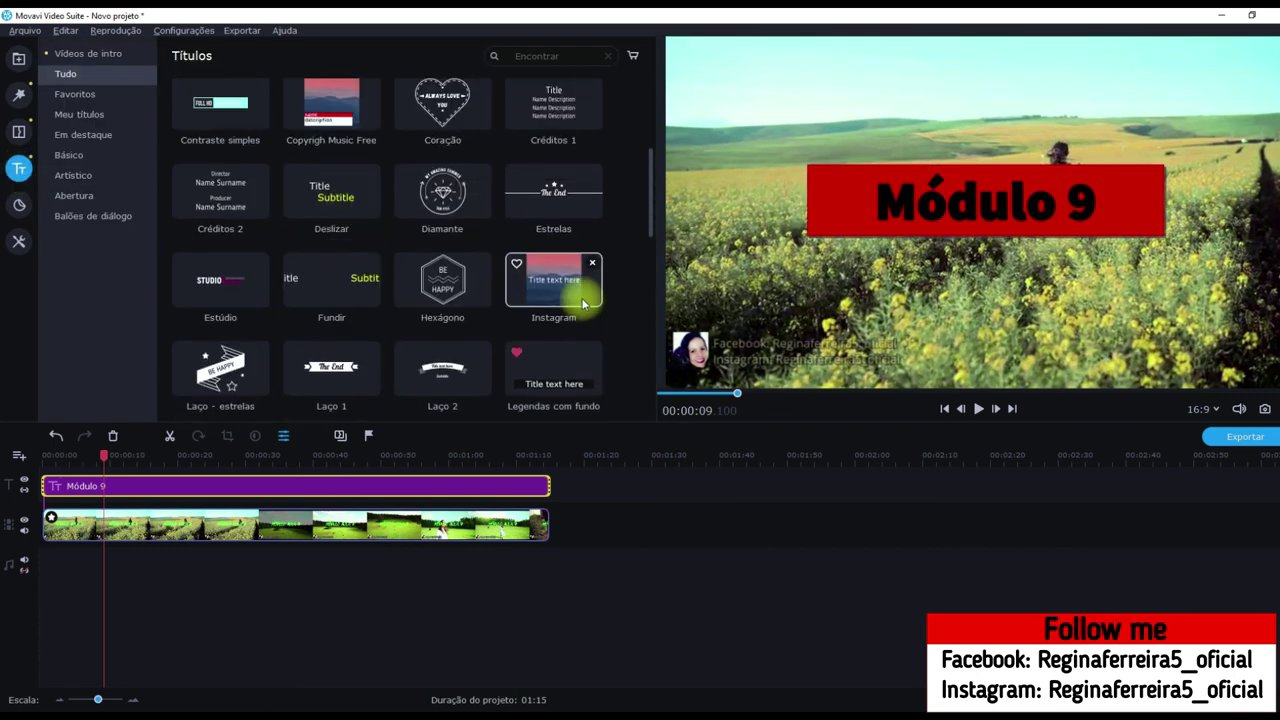
pyautogui.scroll(3, 349, 200)
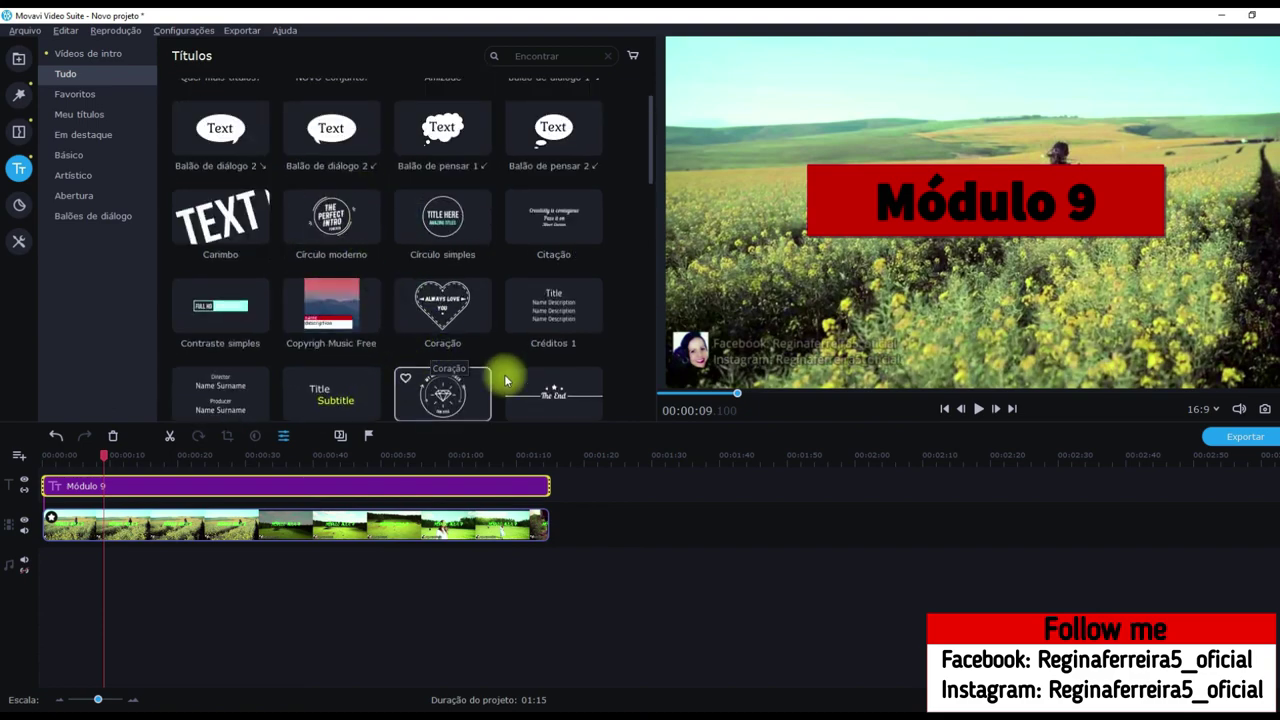
# Play a short stretch of the video with the Módulo 9 title and try a wider preview area before restoring its width.
pyautogui.press('space')
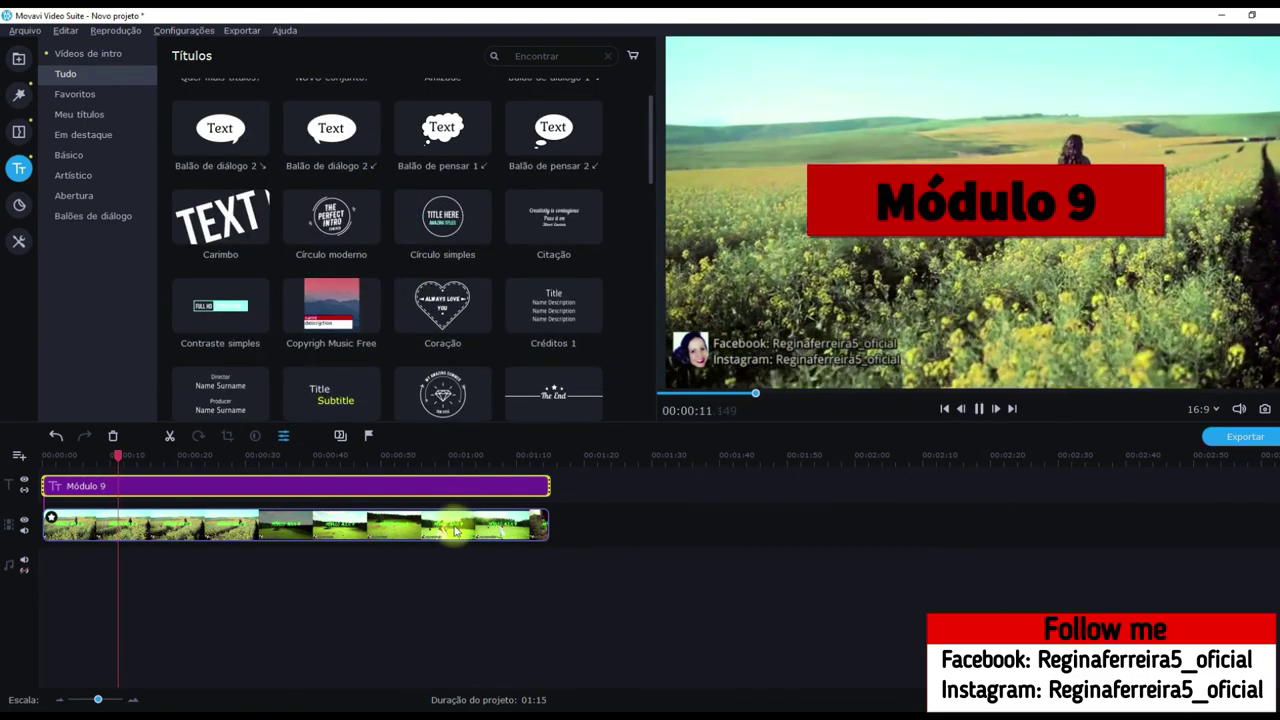
pyautogui.click(980, 409)
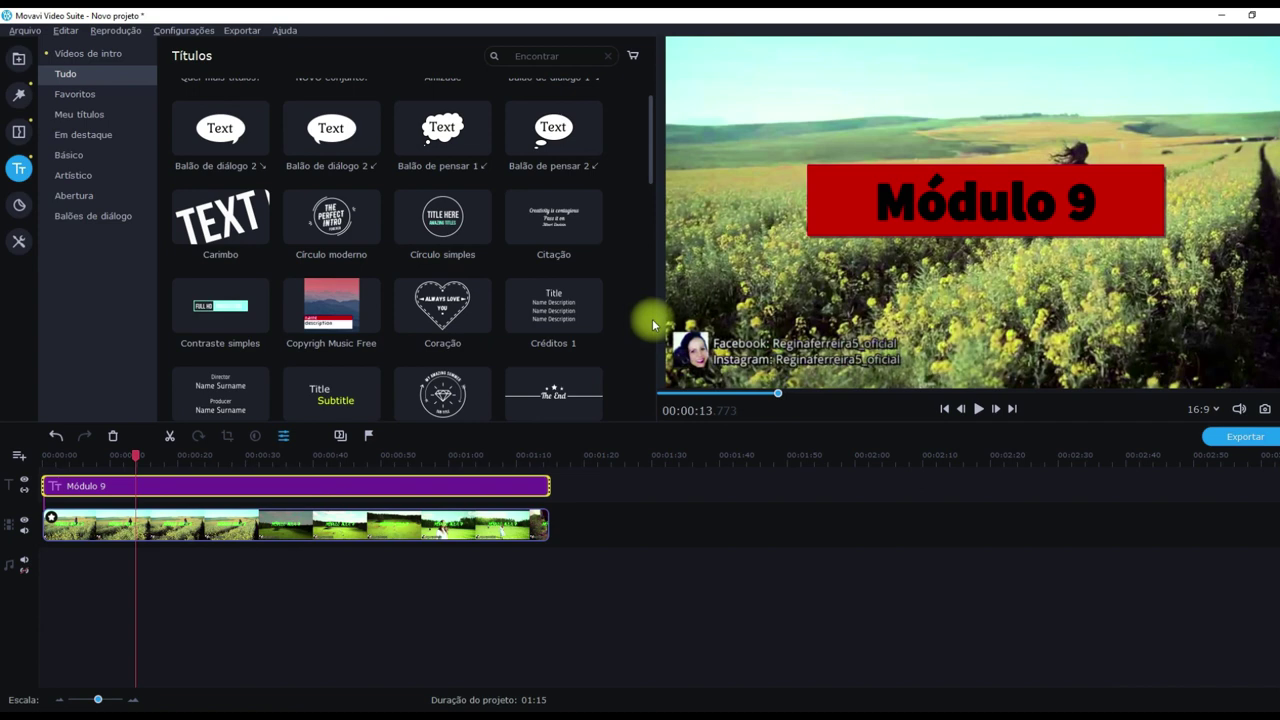
pyautogui.moveTo(627, 318); pyautogui.dragTo(490, 318)
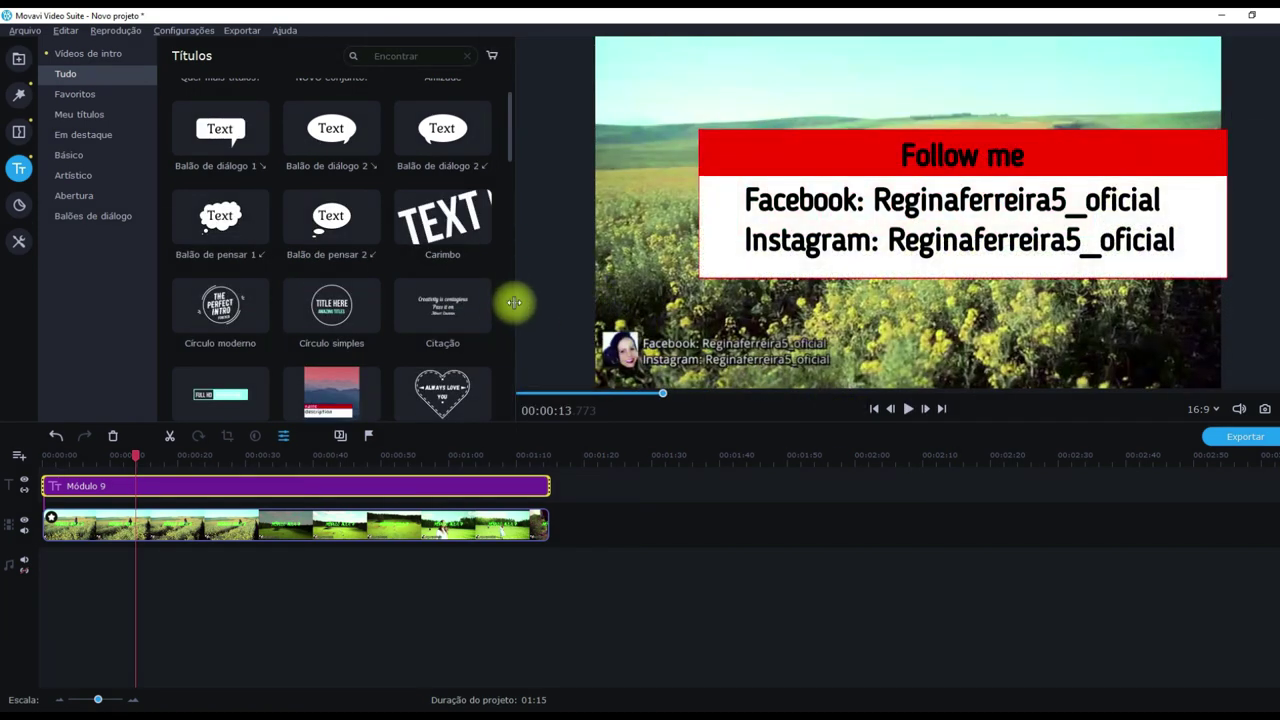
pyautogui.moveTo(565, 300); pyautogui.dragTo(653, 305)
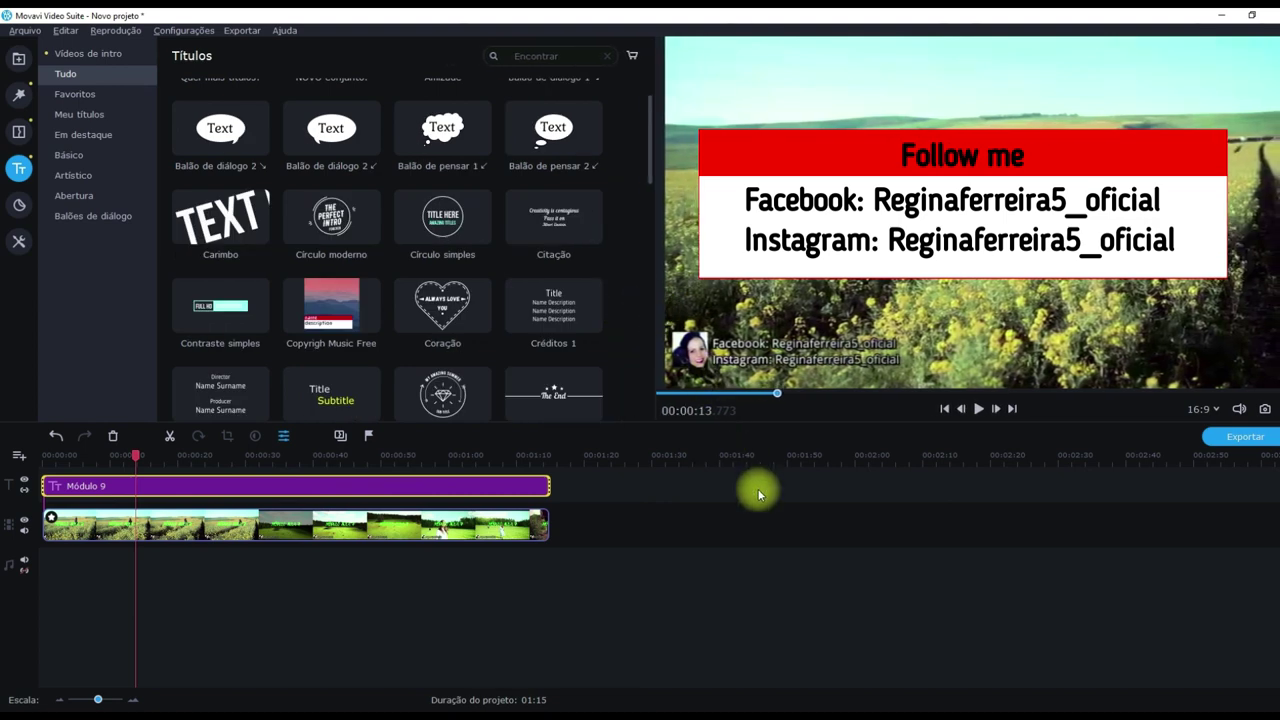